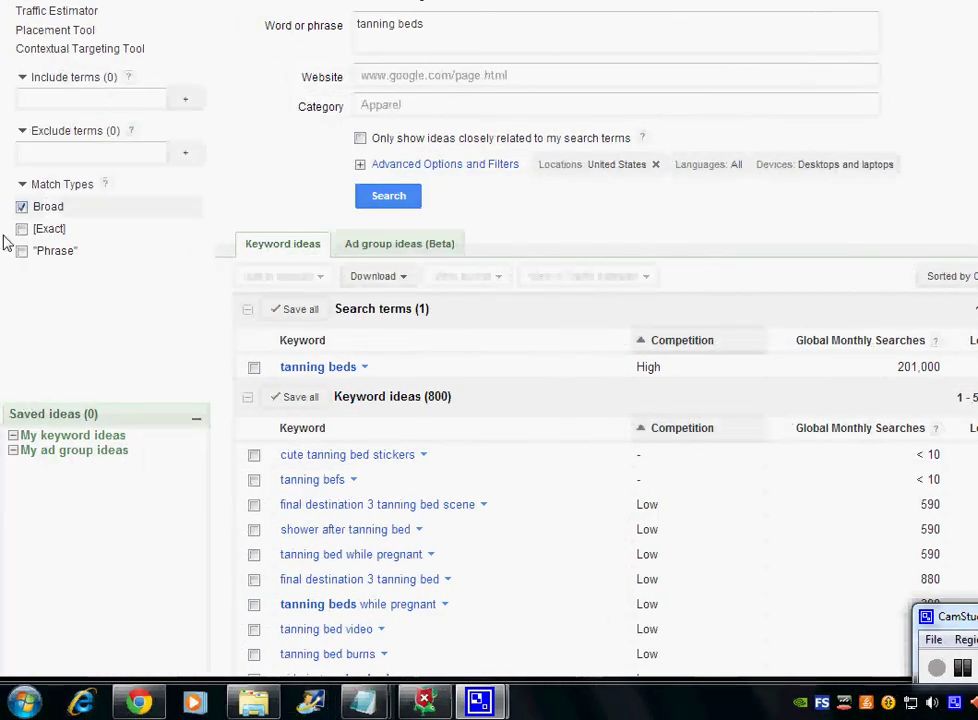
Switch the tanning beds keyword ideas to Exact match only, with Broad unticked.
click(21, 229)
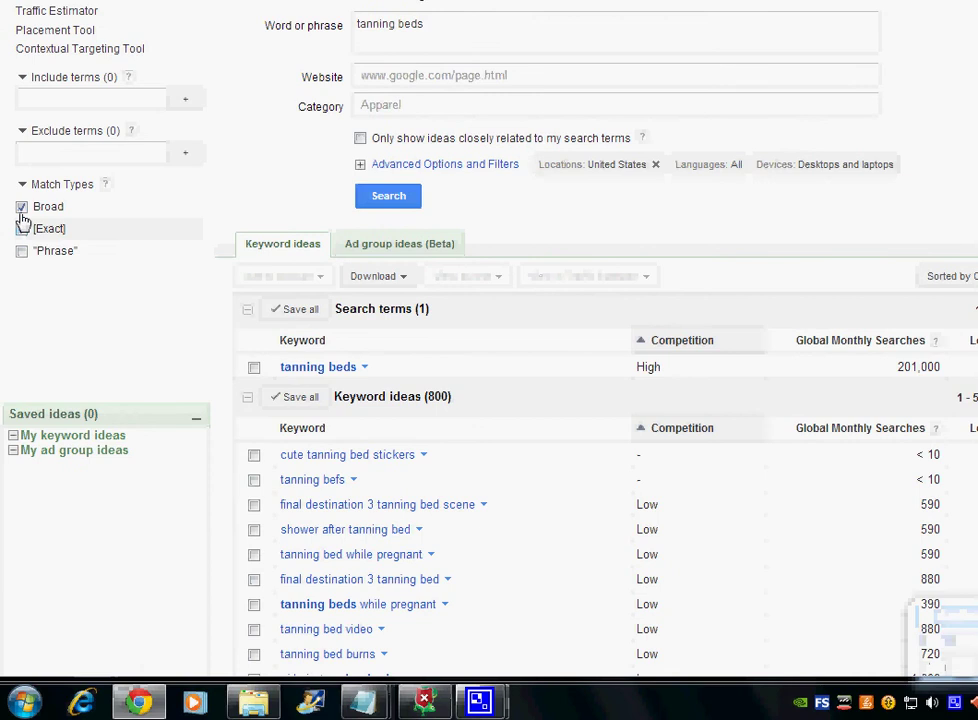
click(21, 207)
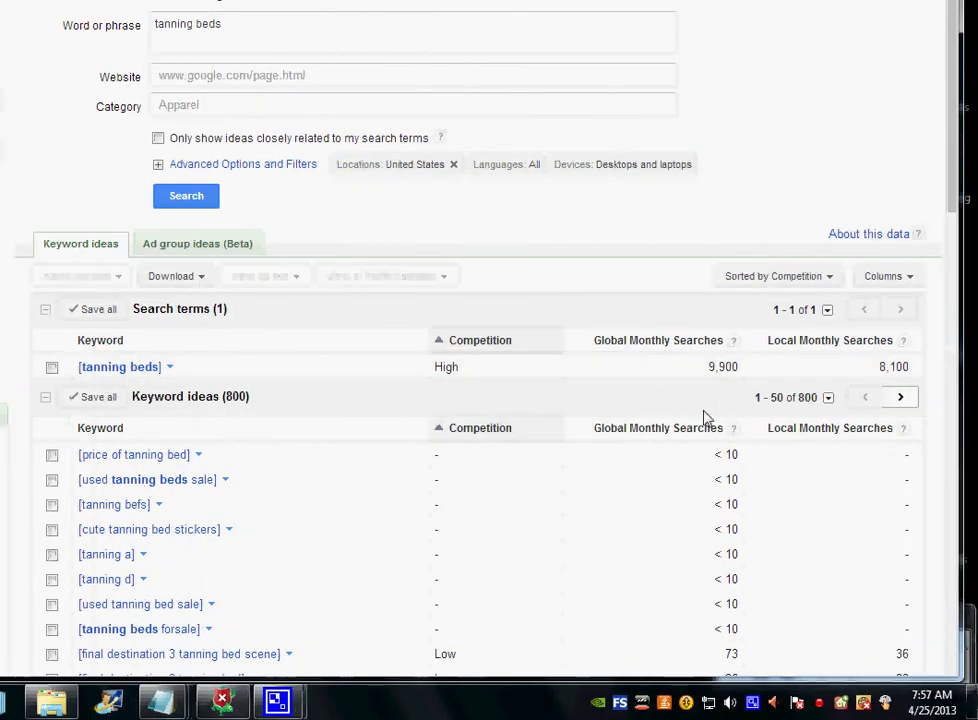
Sort keyword ideas by lowest competition, then select and right-click [tanning bed rash].
click(440, 432)
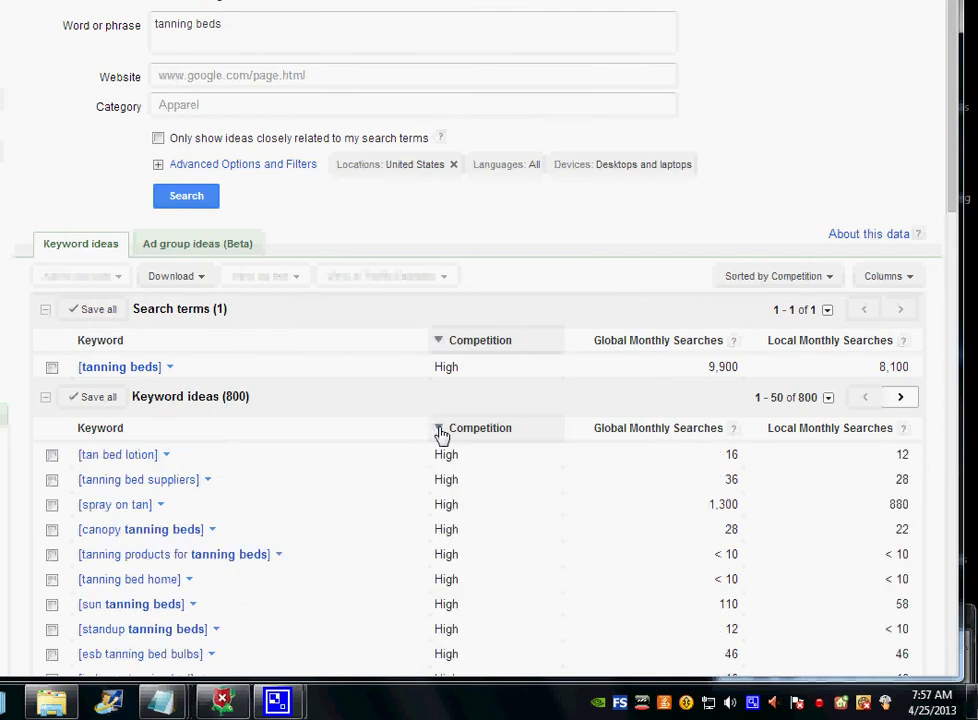
click(440, 432)
scroll(440, 432, down, 4)
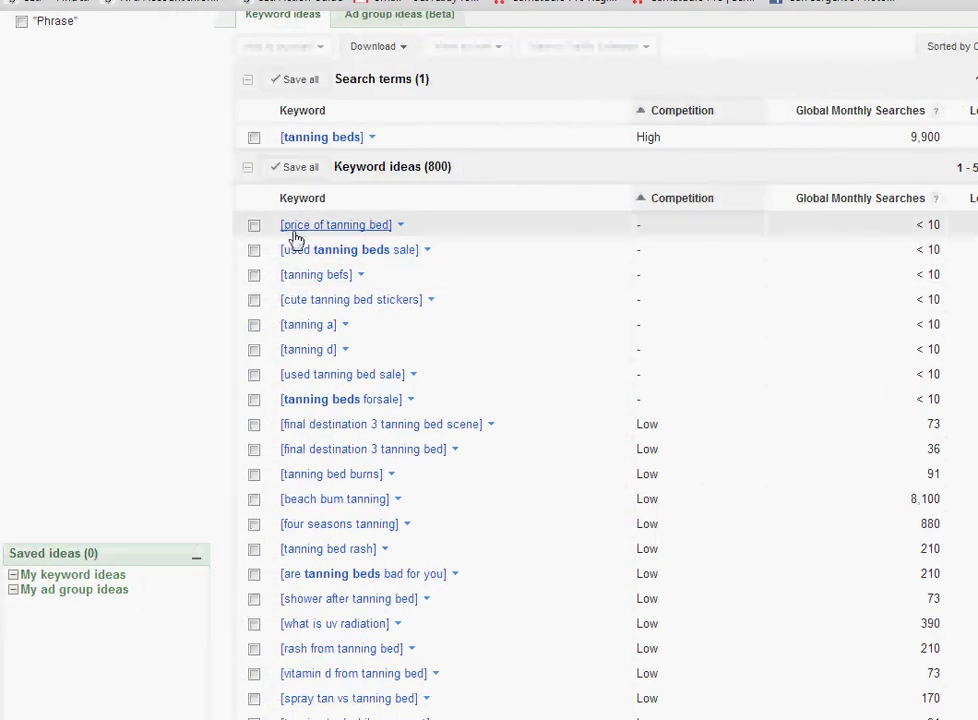
scroll(554, 467, down, 2)
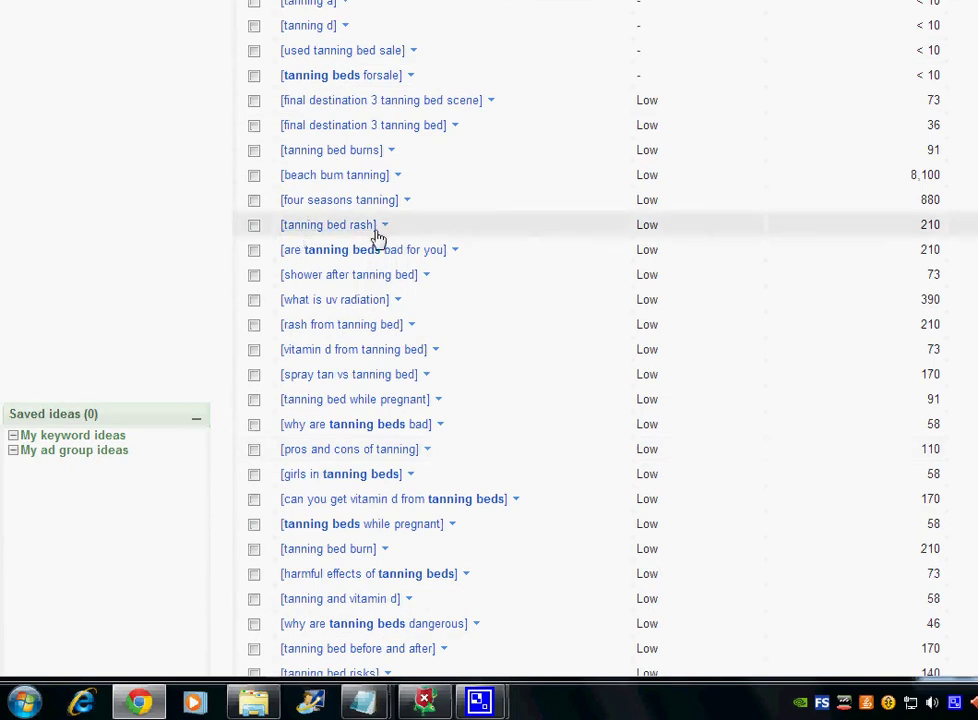
drag(376, 224, 281, 225)
right_click(324, 228)
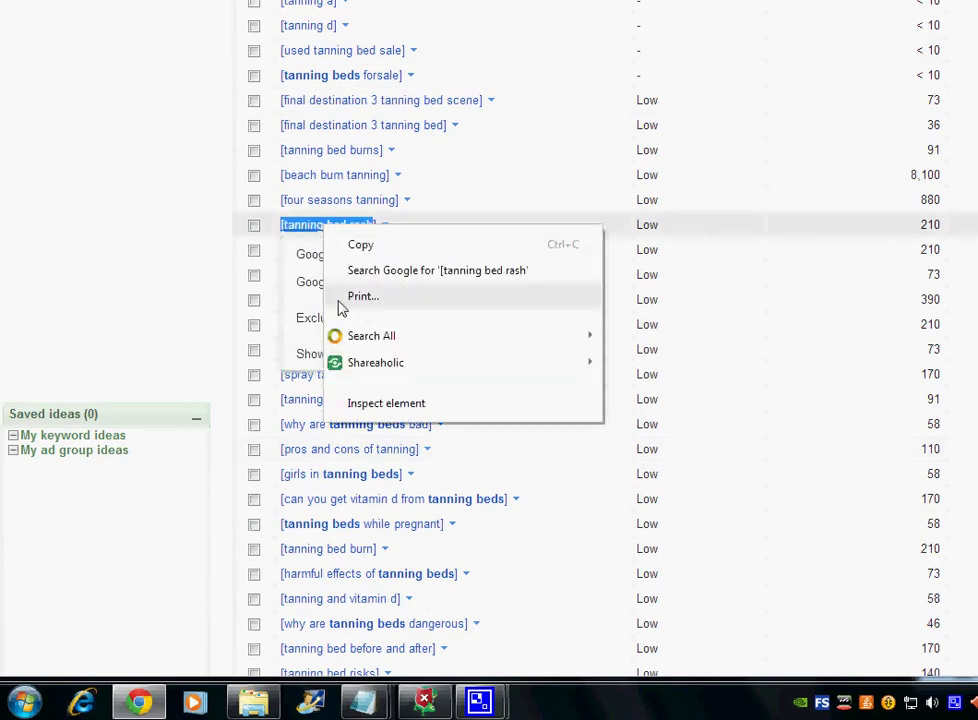
Search Google for tanning bed rash and go to page 1 of the results.
click(368, 272)
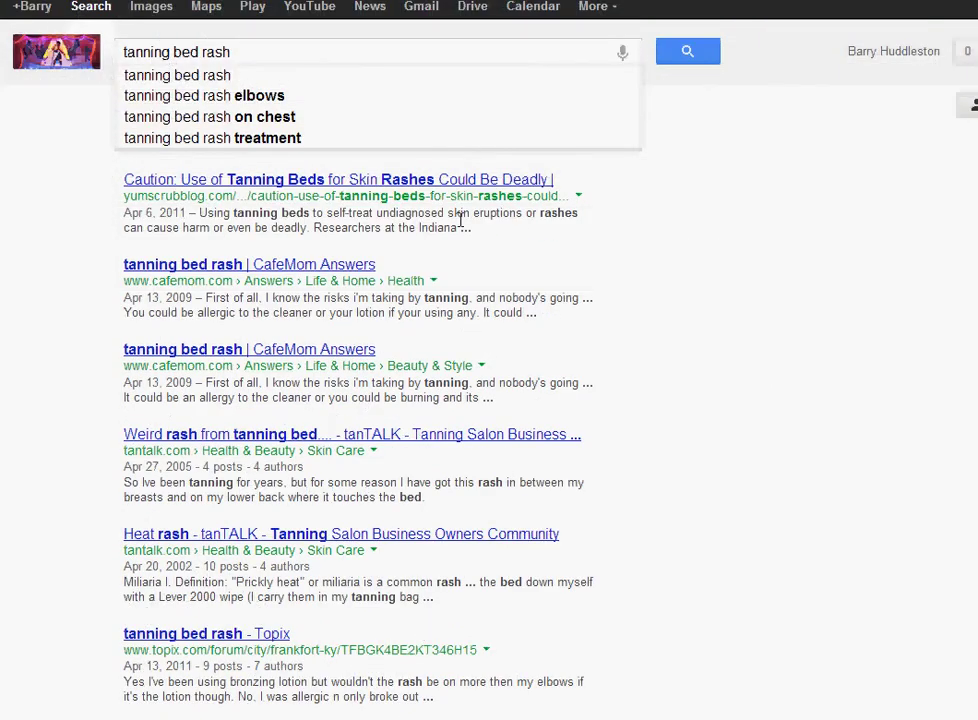
scroll(389, 266, down, 6)
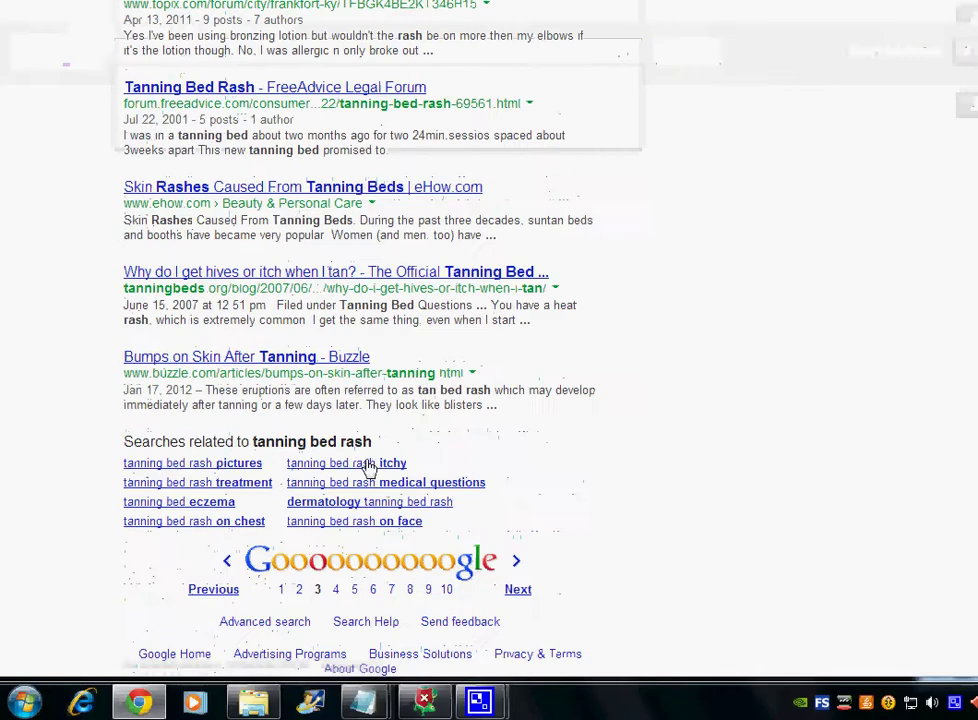
click(283, 591)
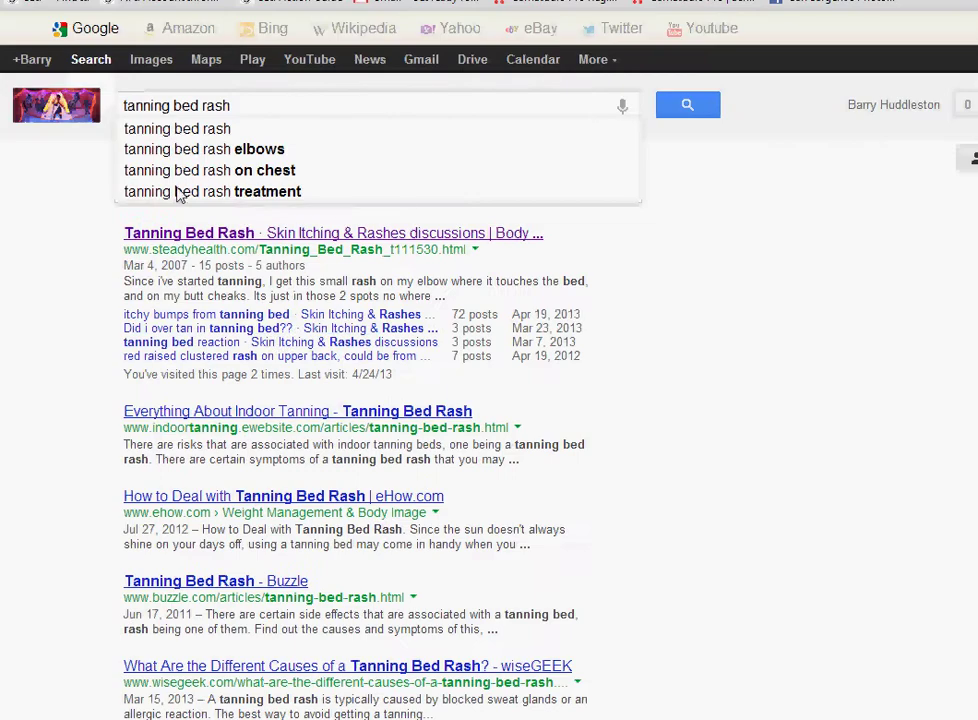
Scroll the results down to the 'Searches related to' list.
scroll(287, 352, down, 6)
scroll(287, 352, up, 6)
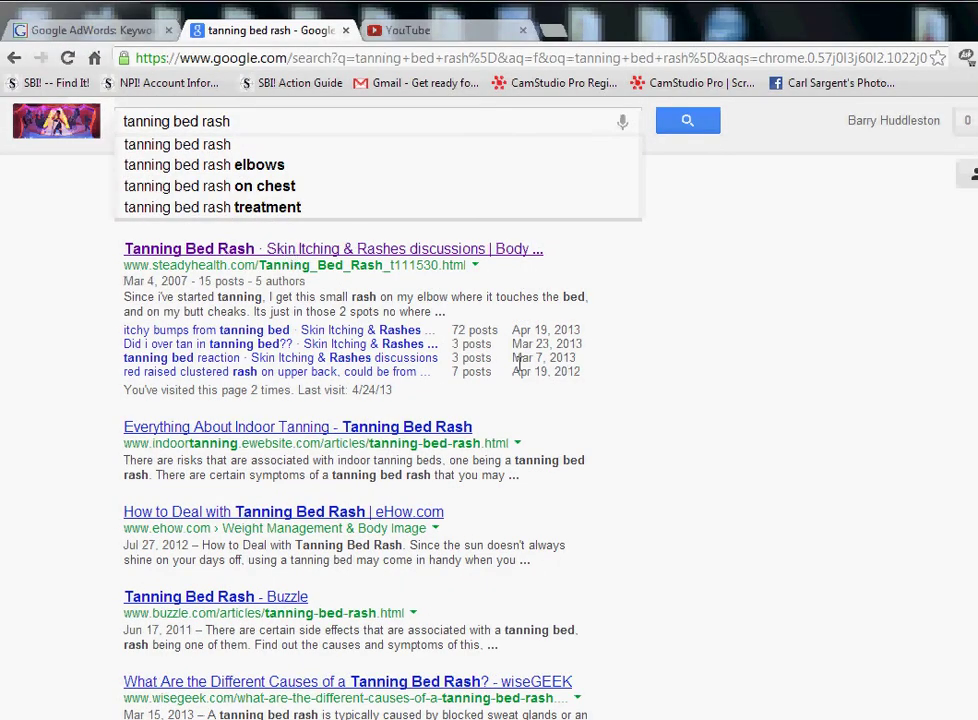
scroll(273, 380, up, 1)
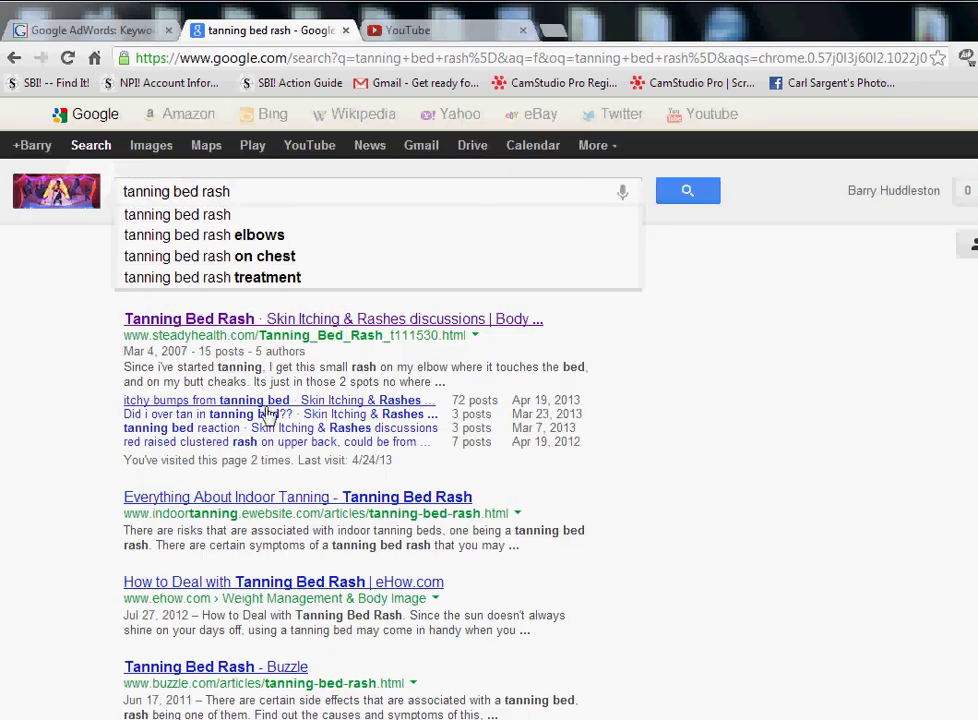
scroll(236, 408, down, 5)
scroll(268, 417, up, 5)
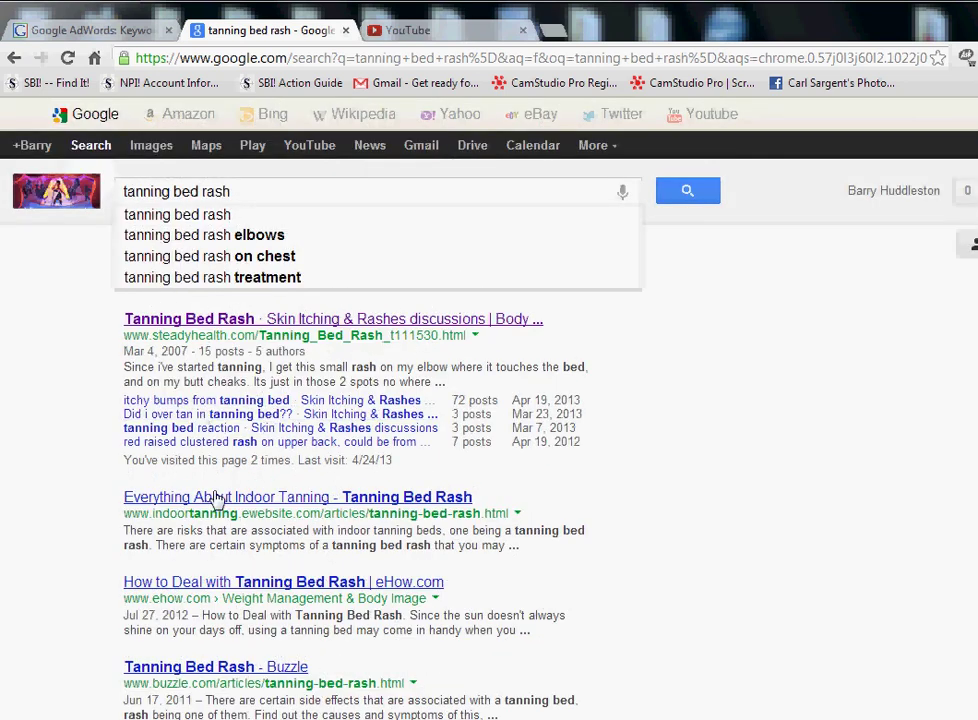
scroll(218, 500, down, 7)
scroll(232, 570, down, 1)
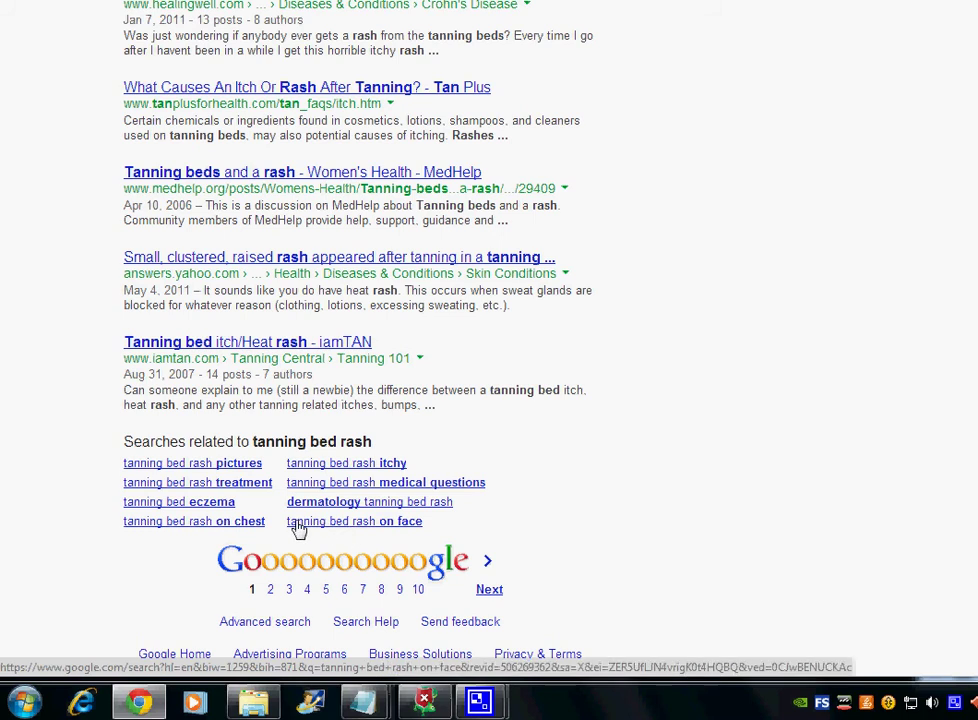
scroll(356, 389, up, 2)
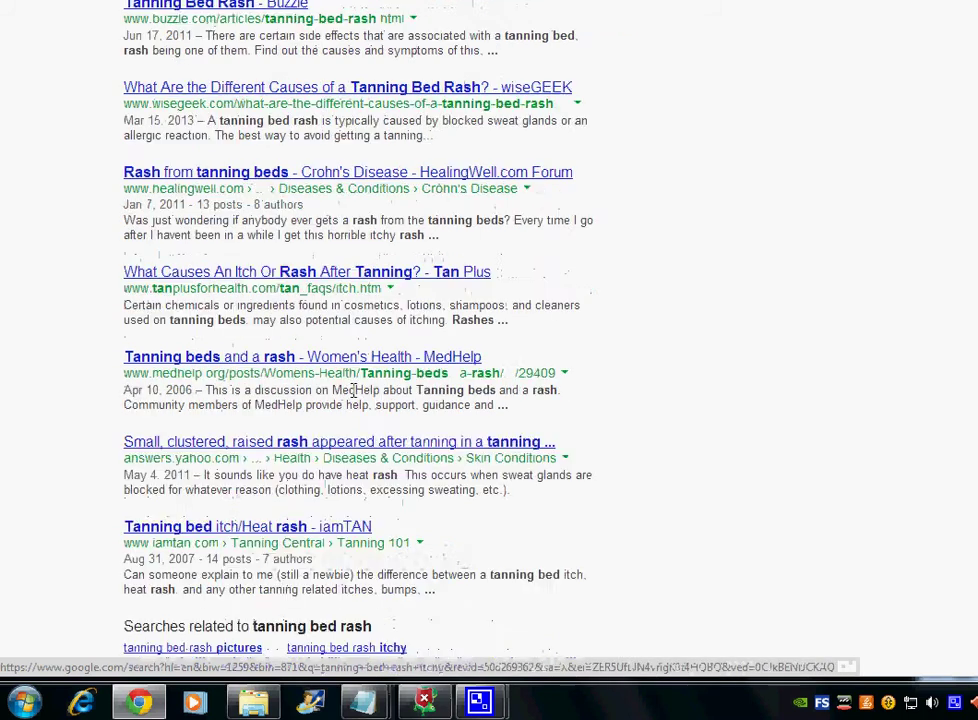
scroll(356, 393, down, 2)
Select the related searches block, from treatment through on face.
drag(452, 528, 124, 452)
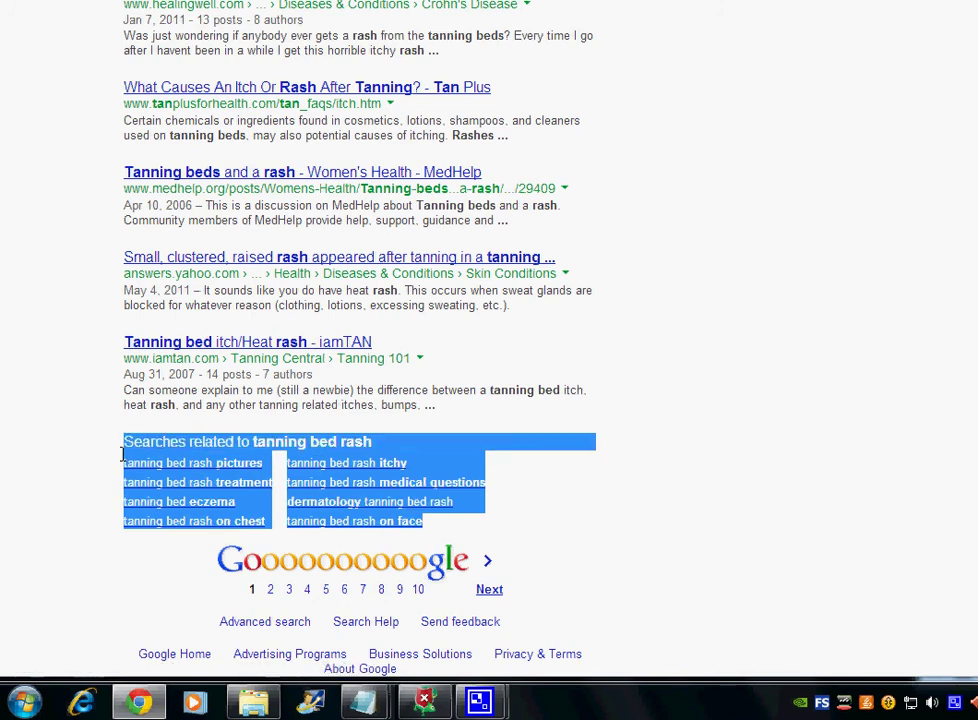
scroll(140, 250, up, 15)
click(178, 191)
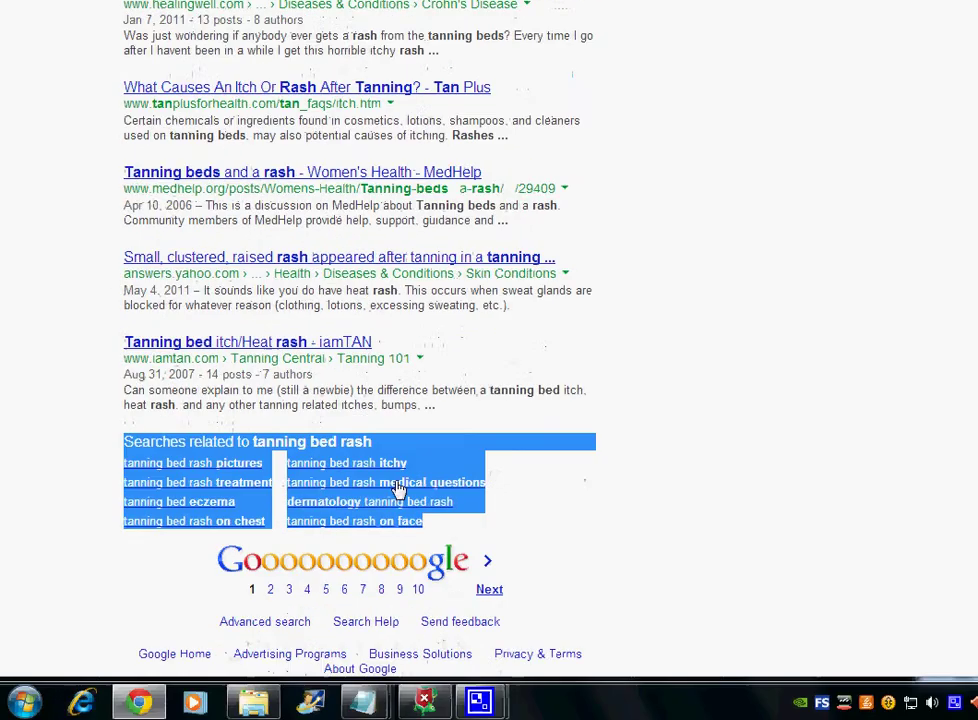
click(447, 535)
drag(447, 535, 164, 576)
click(180, 553)
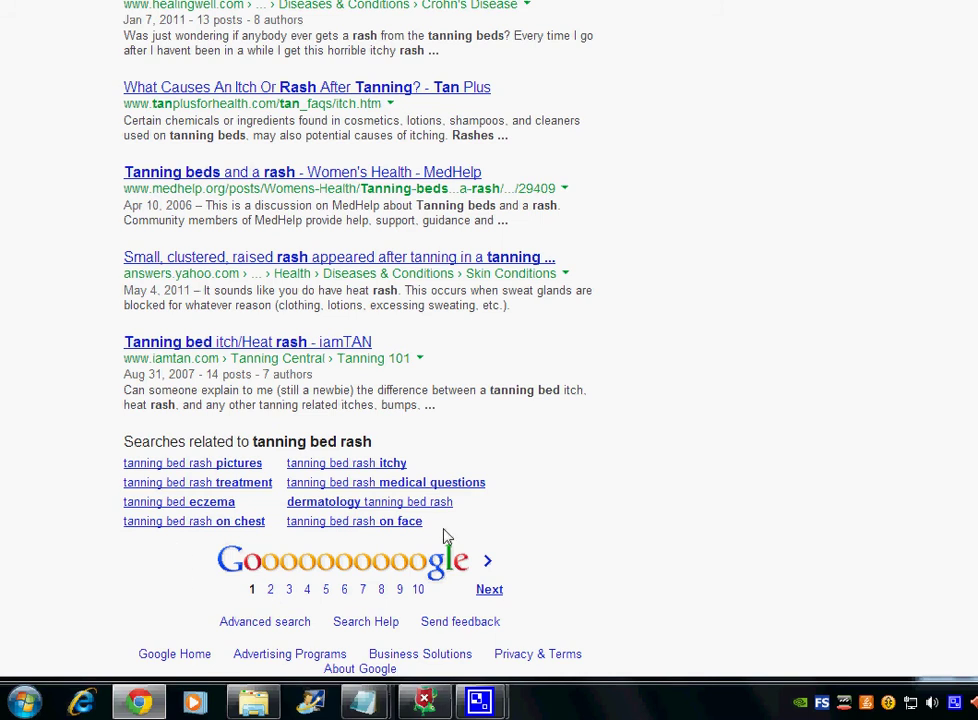
drag(447, 535, 124, 464)
Copy the selected related search terms and bring up the Start menu.
right_click(145, 469)
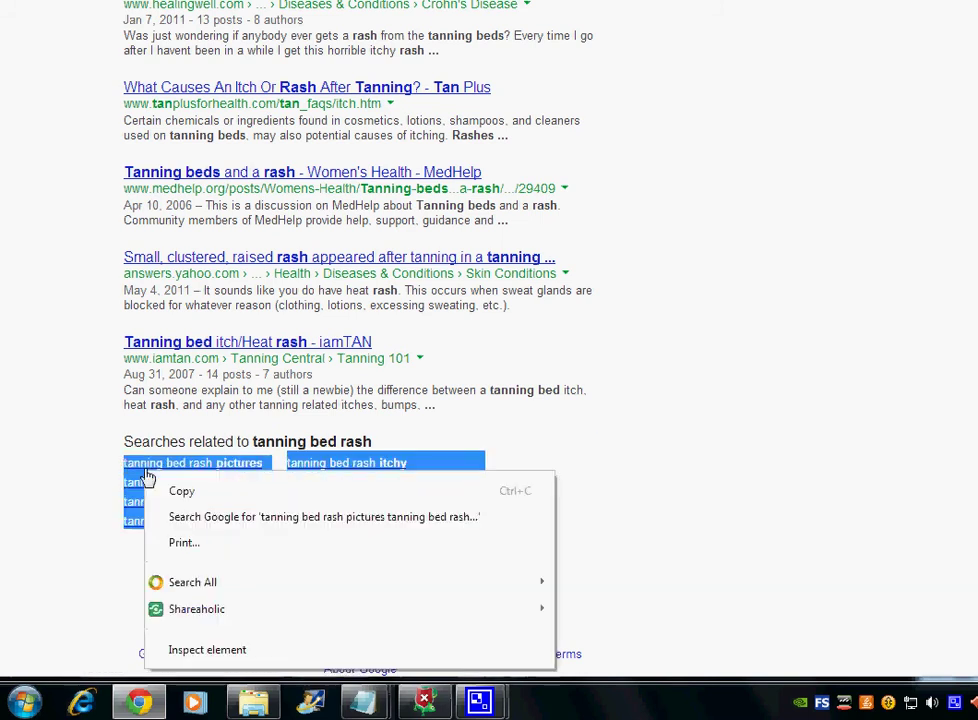
click(182, 491)
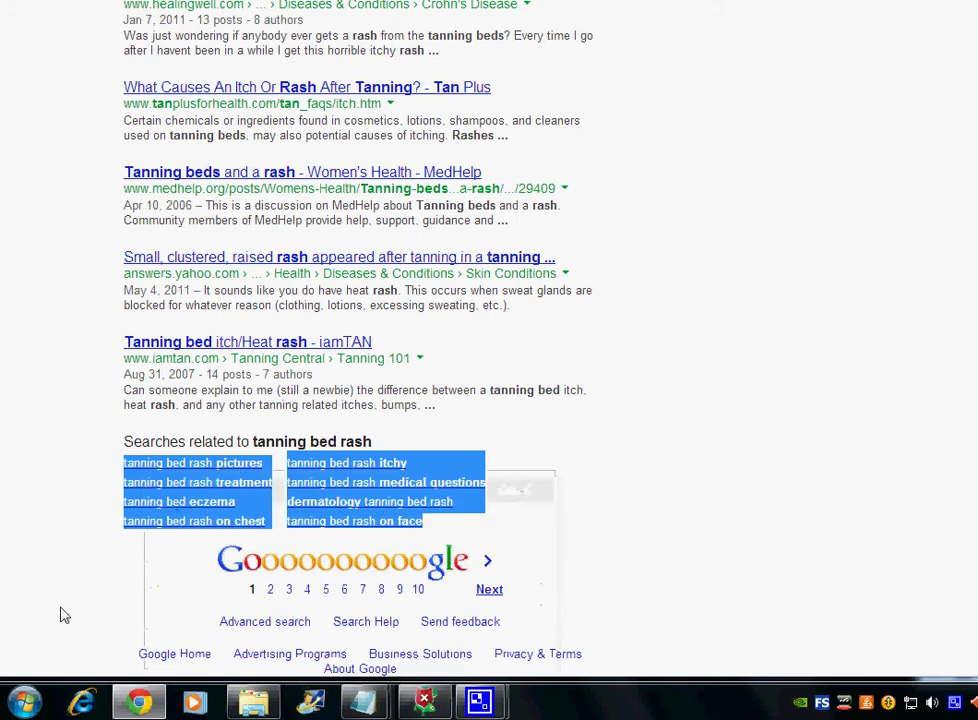
click(30, 695)
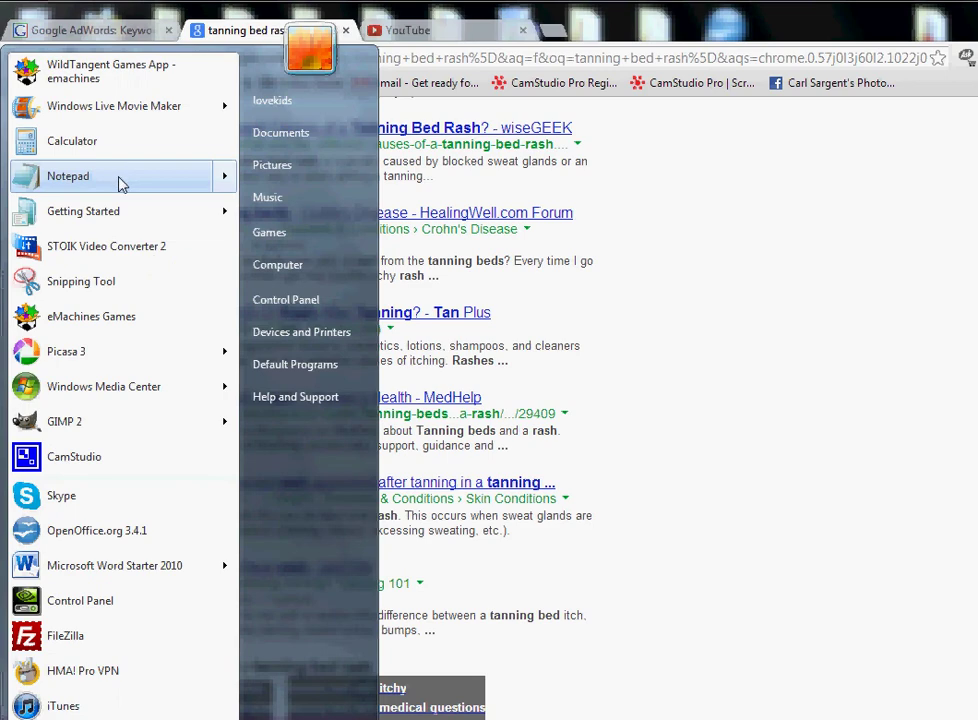
Launch Notepad and paste the related search terms into the blank note.
click(118, 178)
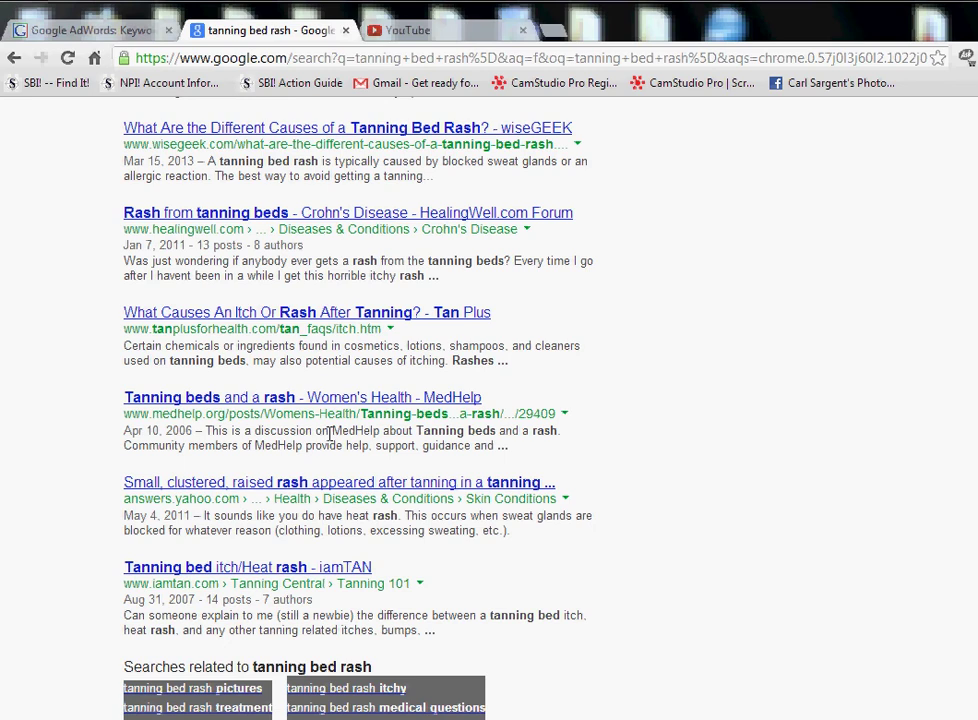
right_click(362, 356)
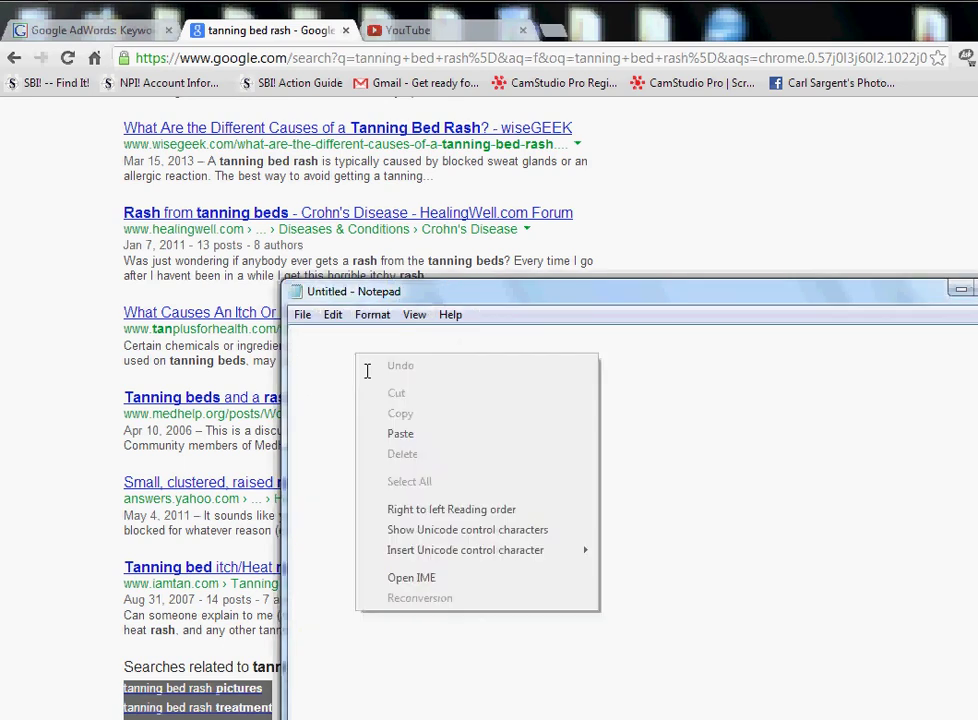
click(400, 434)
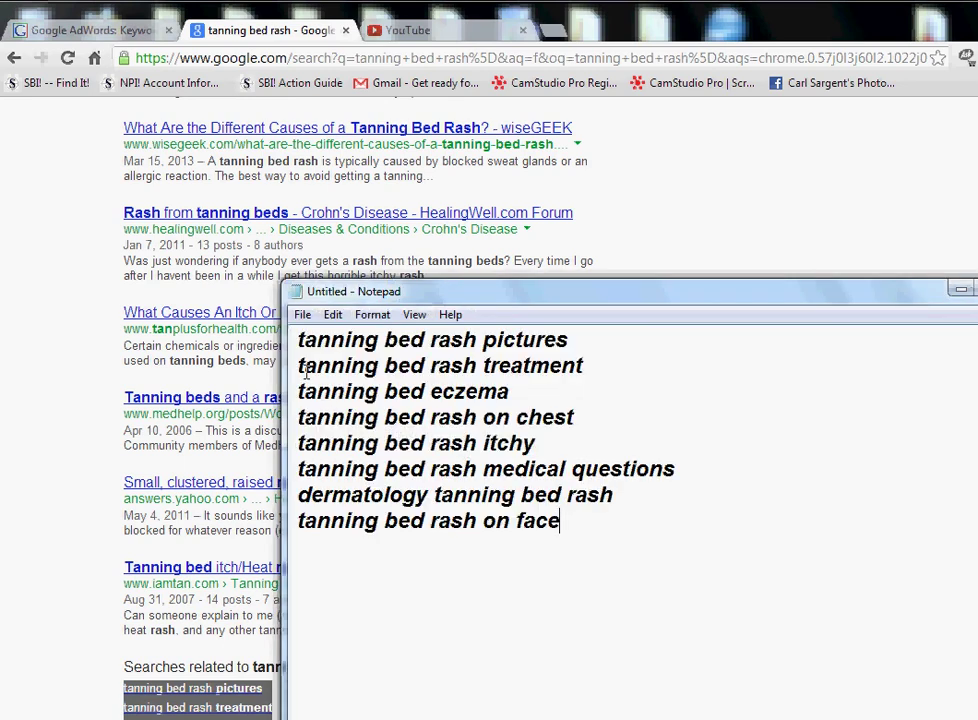
Join the pictures, treatment, eczema and on chest keywords into one comma-separated line.
click(577, 341)
text(,)
click(299, 368)
key(BackSpace)
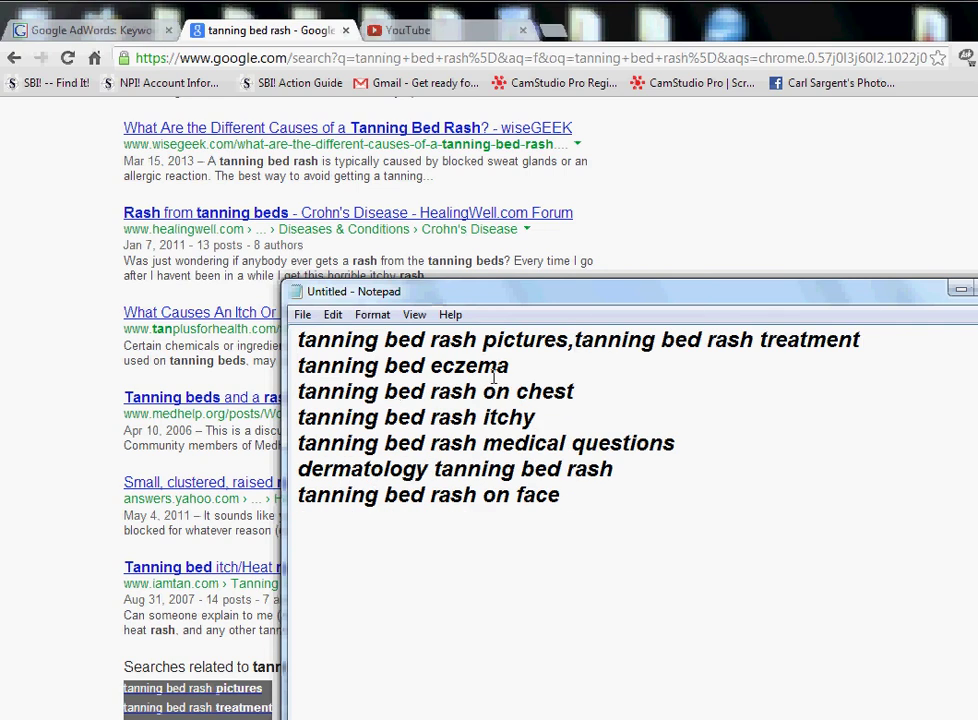
click(868, 342)
text(,)
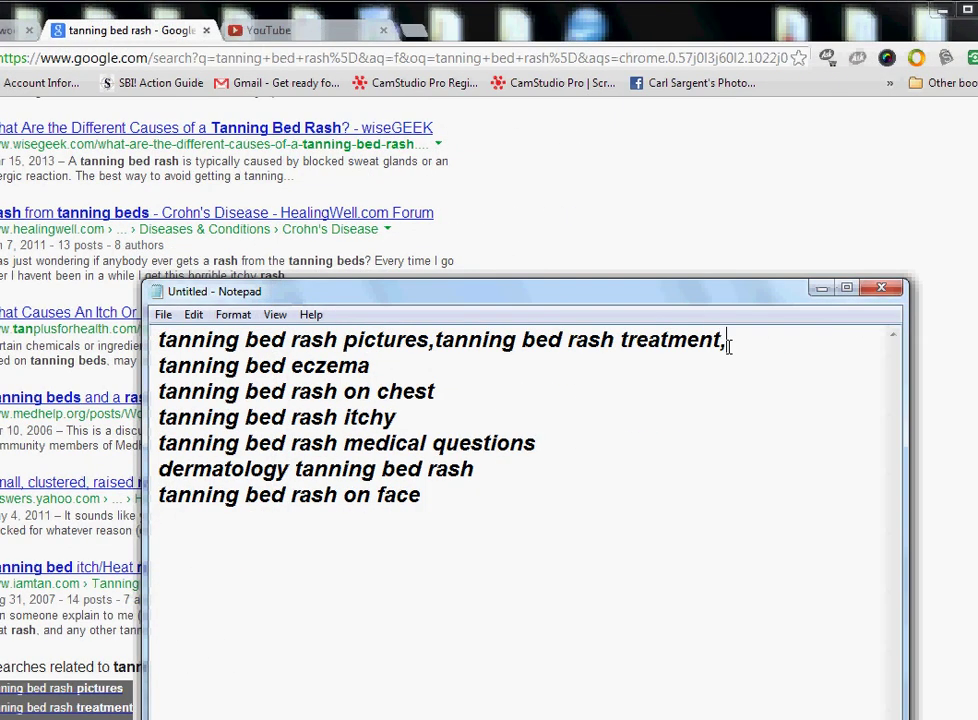
click(160, 368)
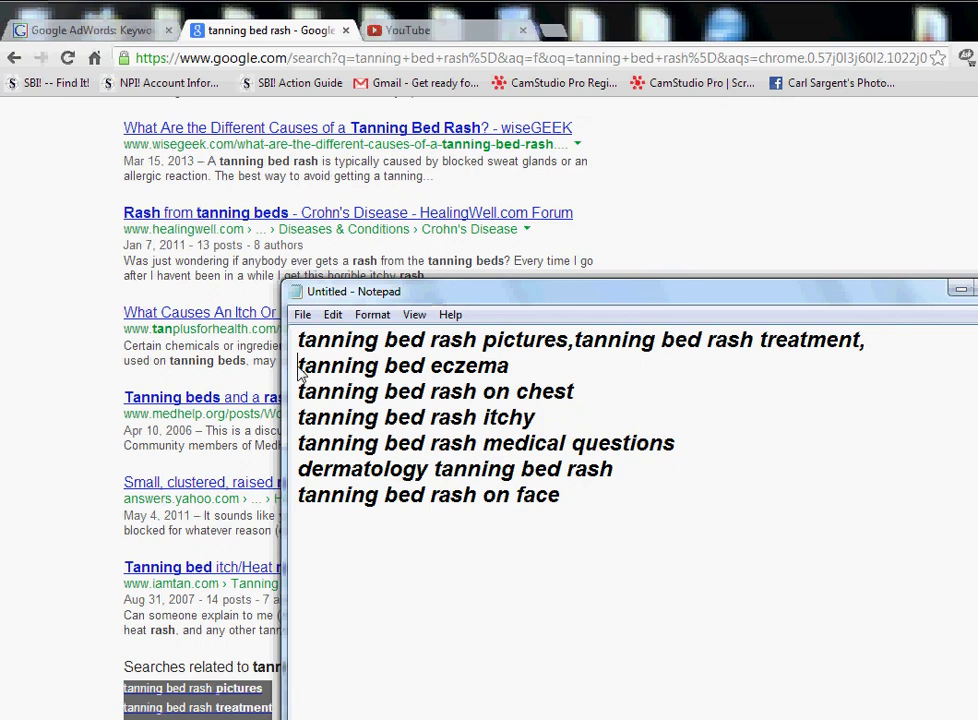
key(BackSpace)
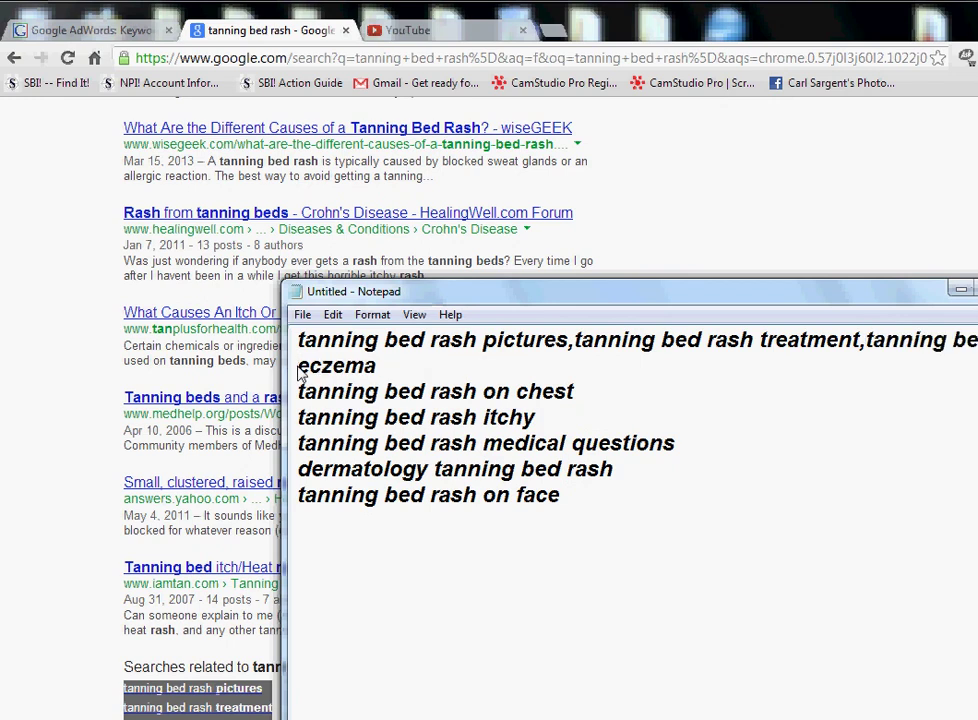
click(389, 370)
text(,)
click(300, 396)
key(BackSpace)
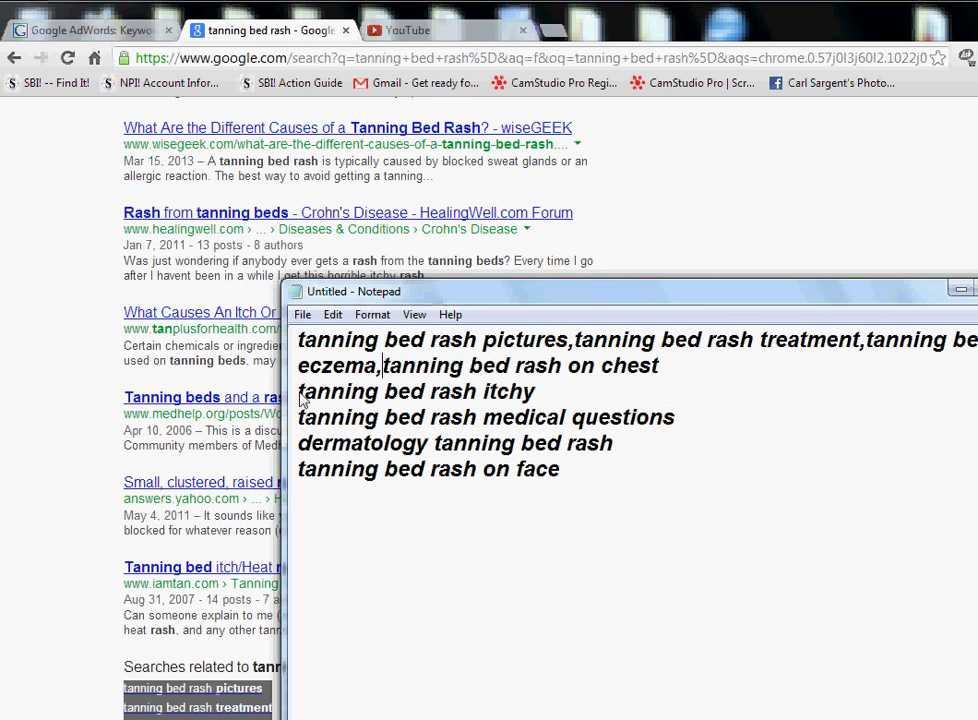
Append the itchy, medical questions and dermatology keywords to the line with commas.
click(672, 375)
text(,)
drag(299, 393, 307, 397)
key(End)
click(299, 392)
key(BackSpace)
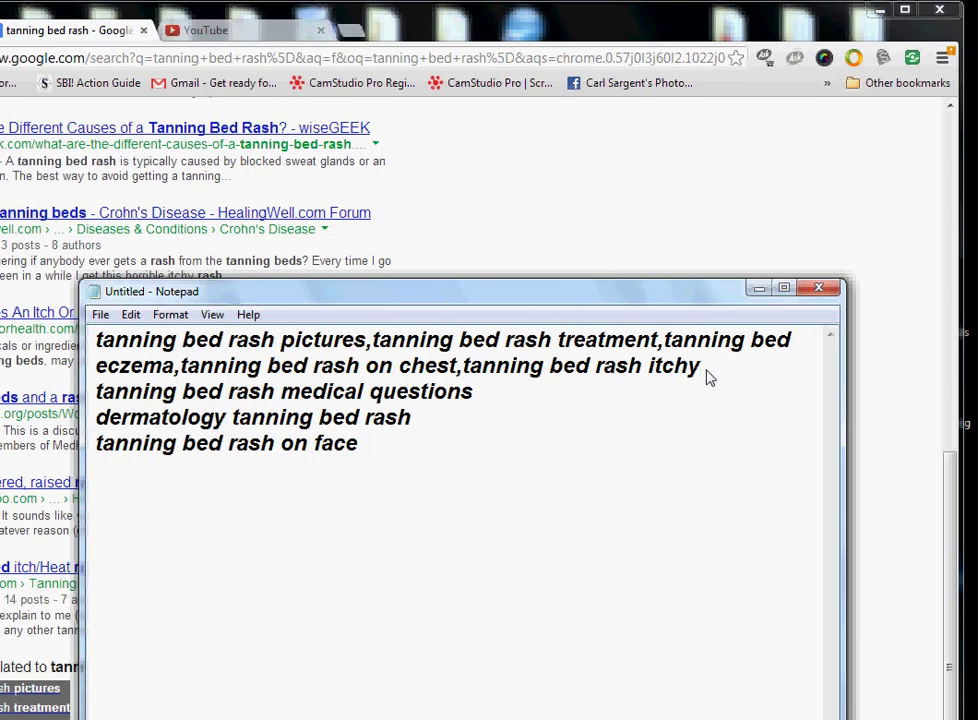
text(,)
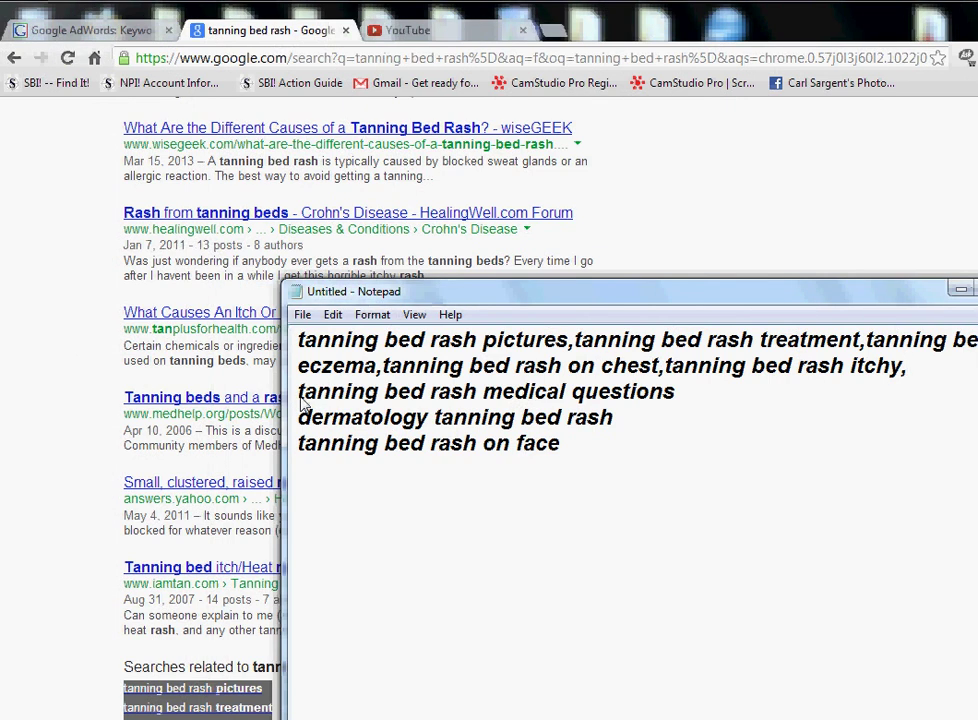
key(Delete)
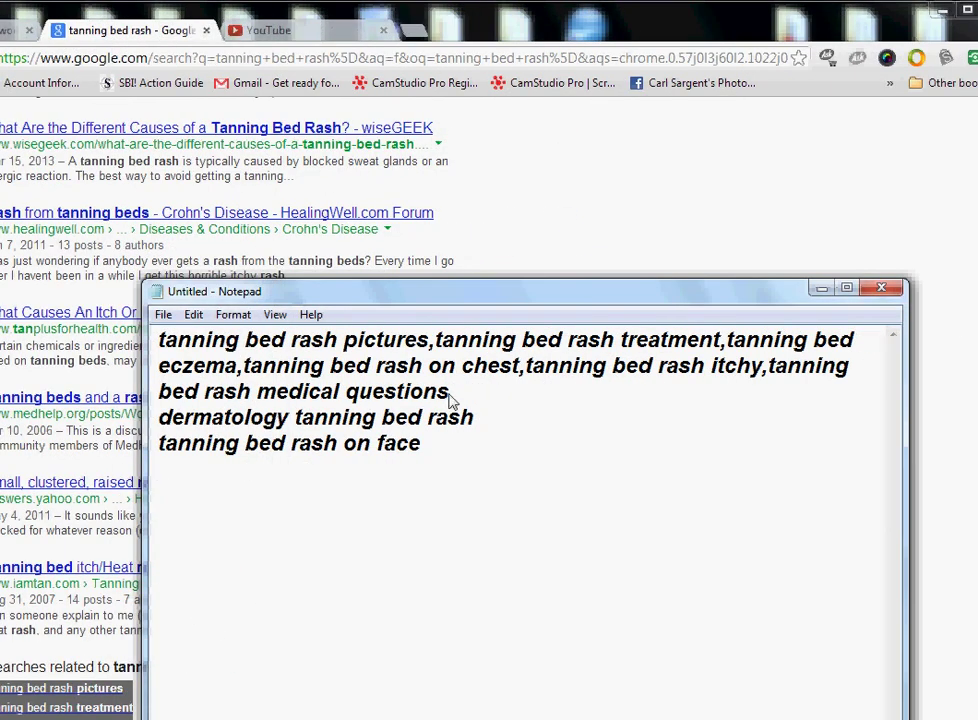
click(450, 400)
text(,)
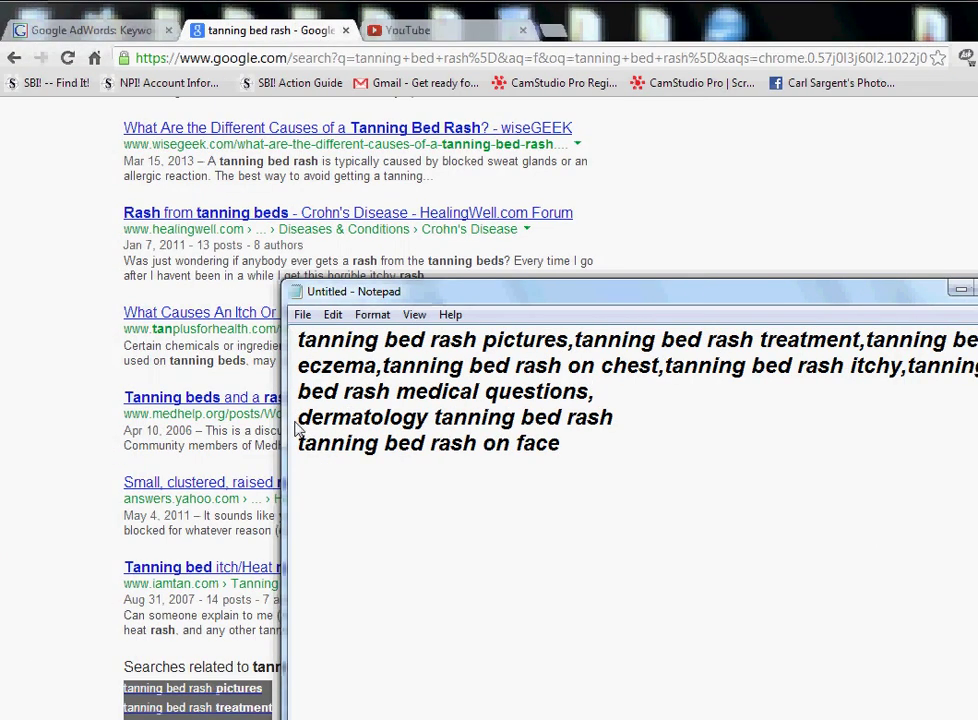
key(Delete)
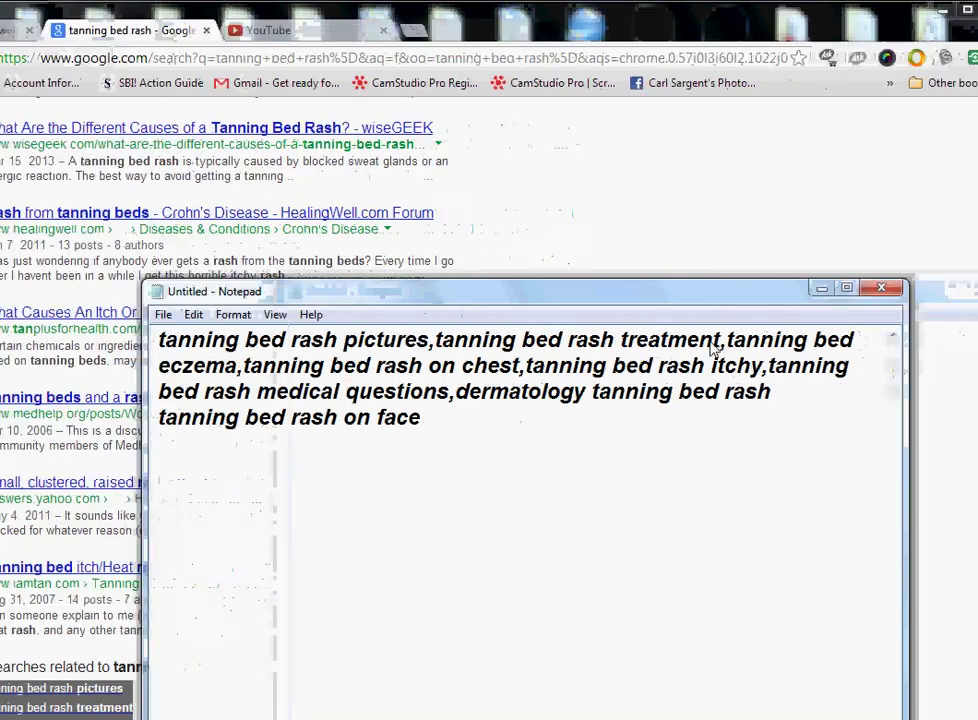
Reposition the Notepad keyword window, then minimize it to reveal the Google results.
drag(454, 421, 142, 343)
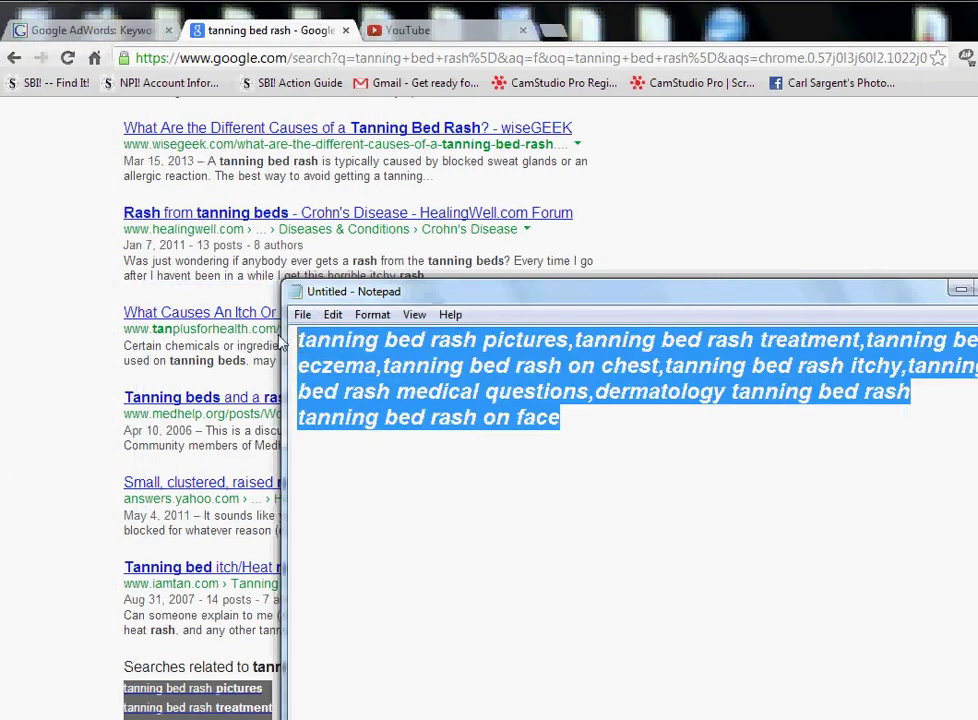
click(585, 450)
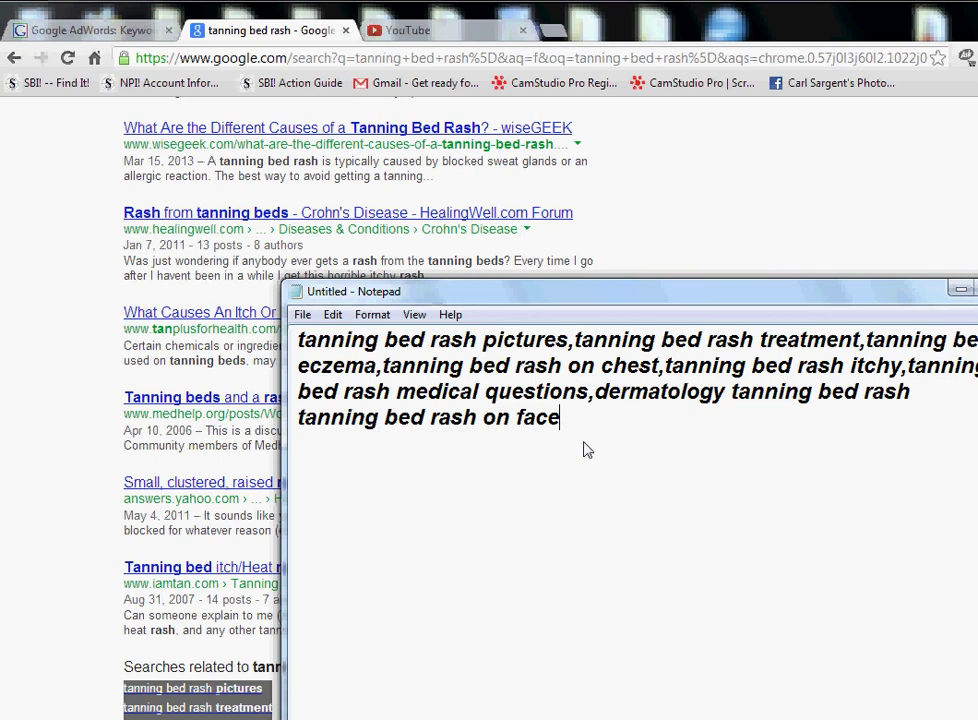
drag(588, 299, 518, 249)
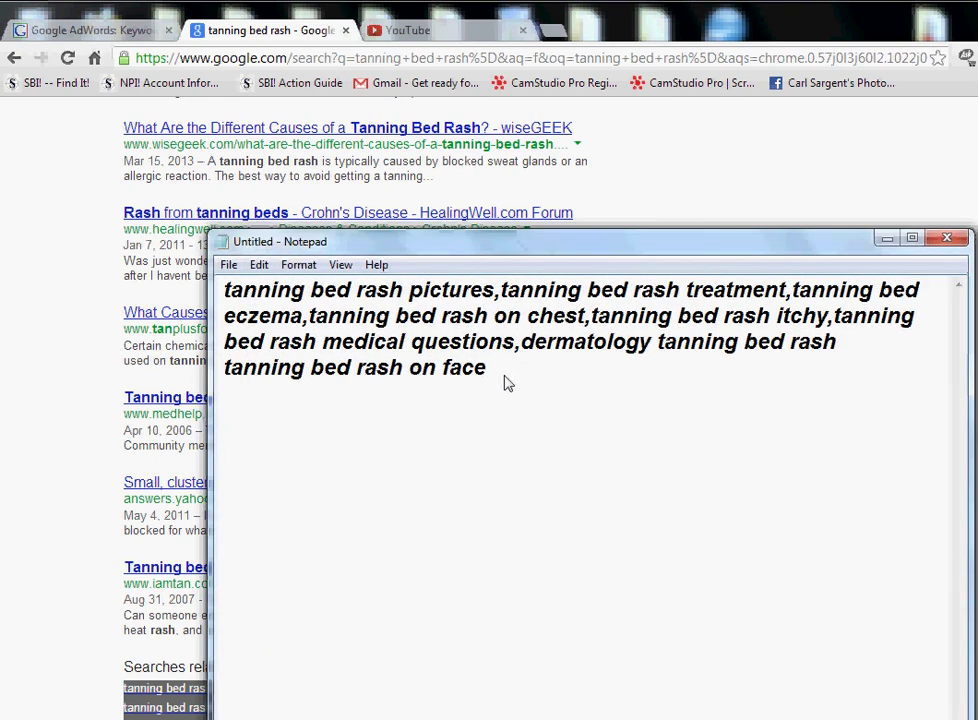
drag(506, 382, 201, 277)
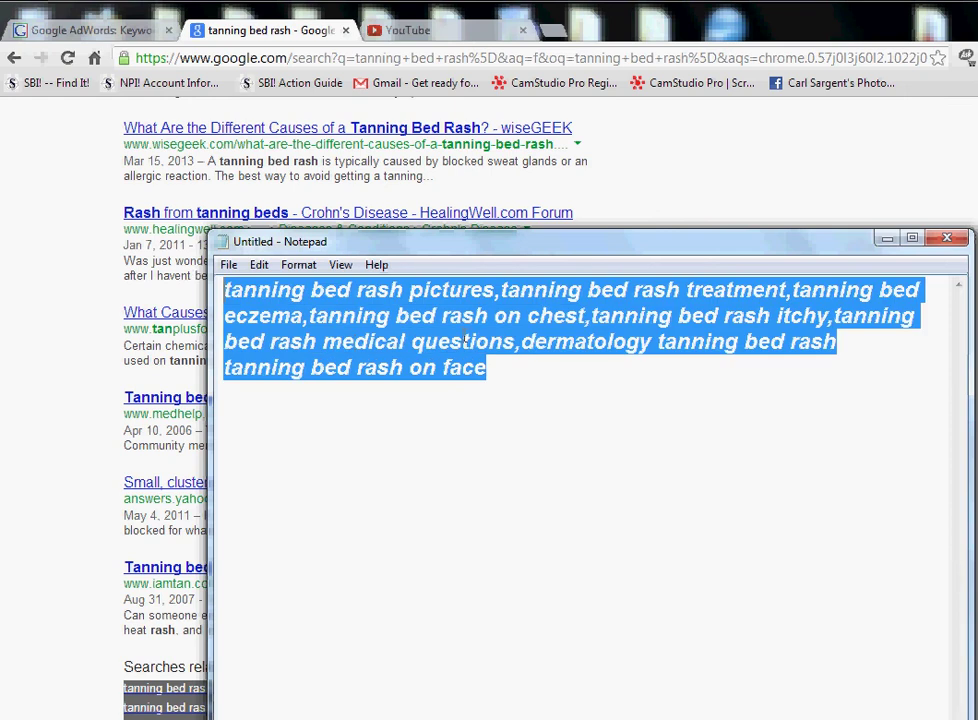
click(530, 417)
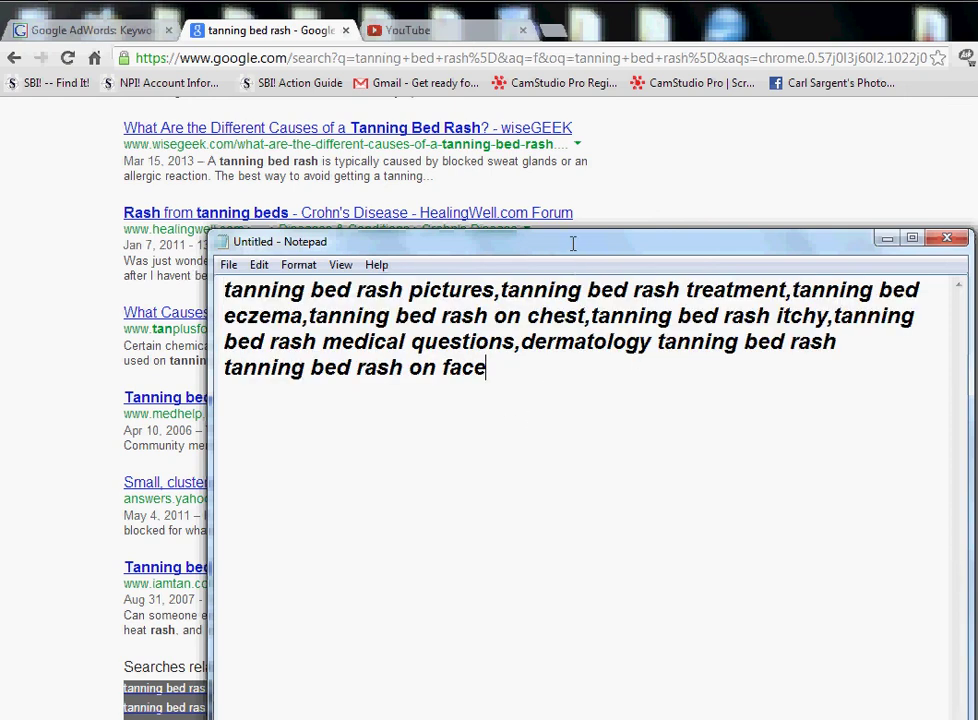
drag(572, 242, 587, 286)
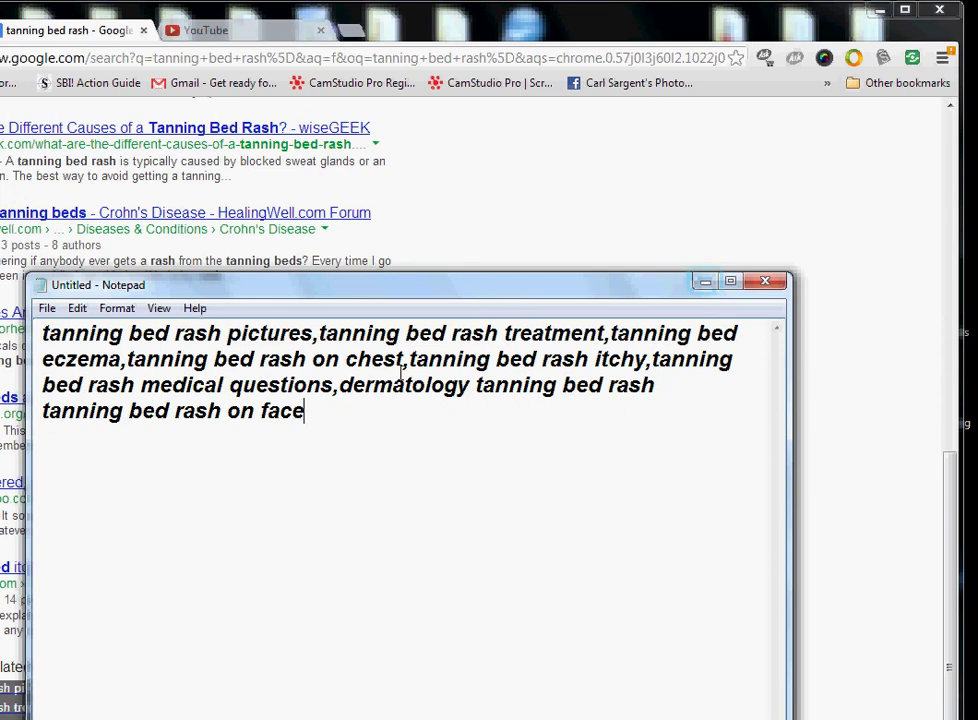
drag(421, 415, 45, 332)
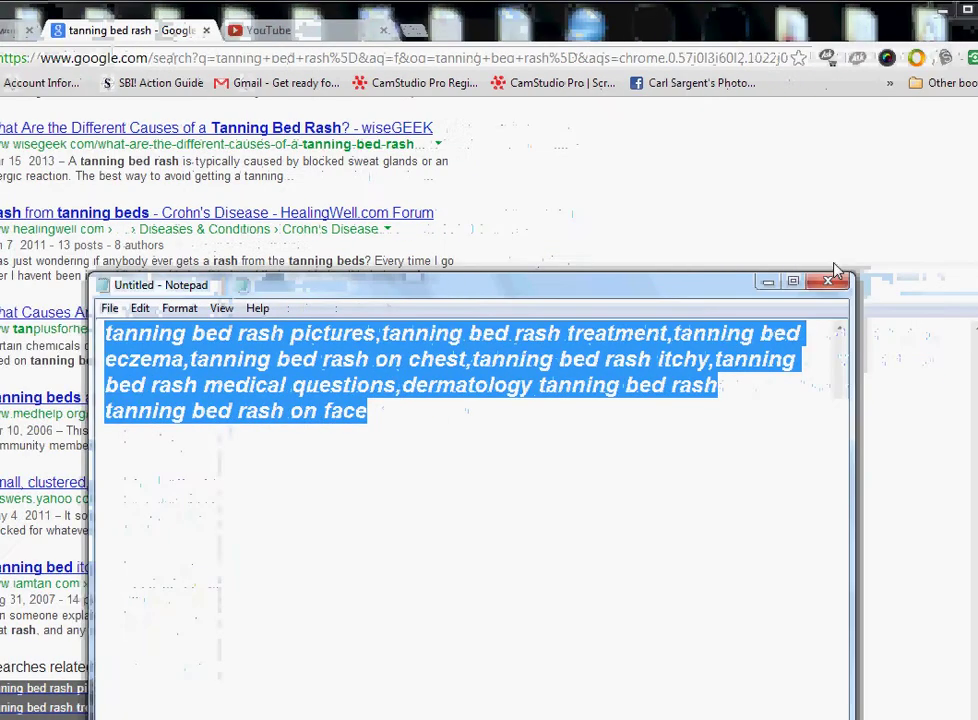
click(906, 281)
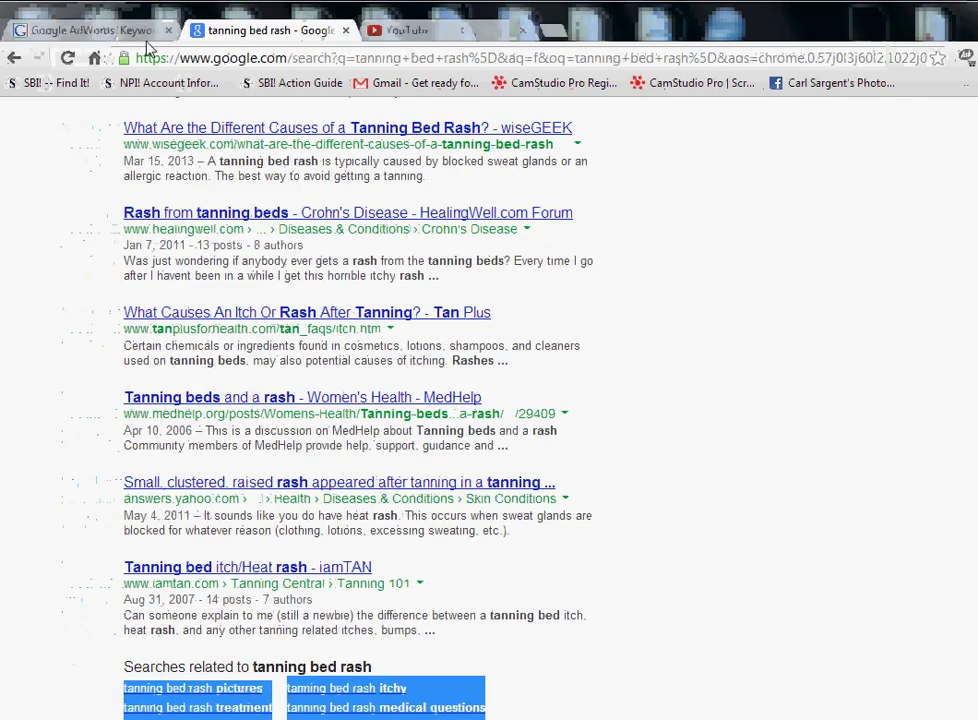
click(90, 29)
scroll(432, 467, up, 3)
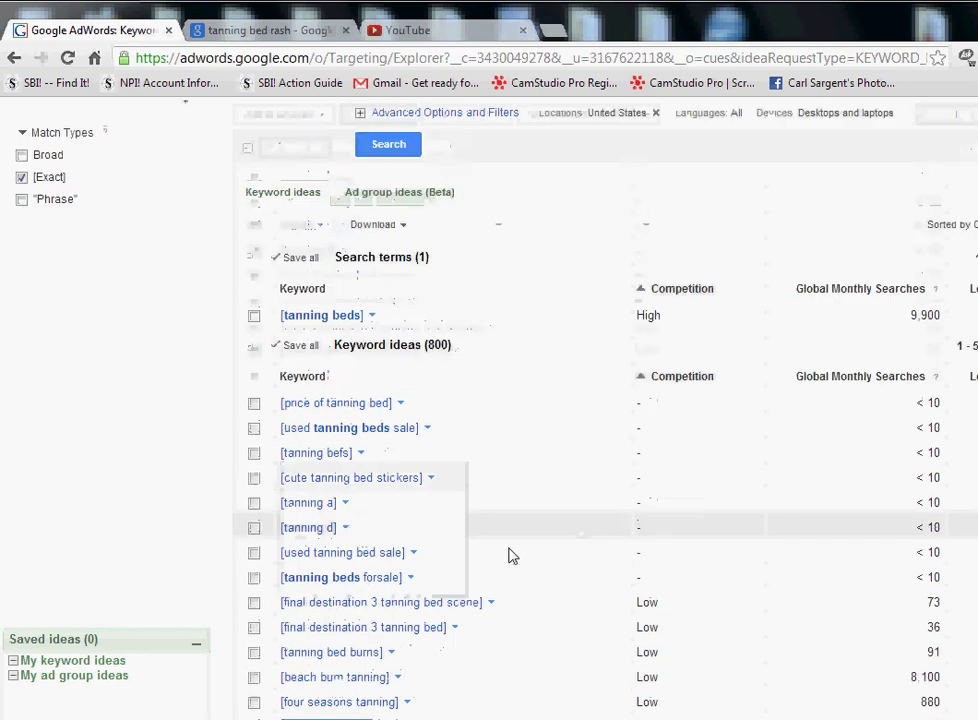
scroll(196, 563, down, 1)
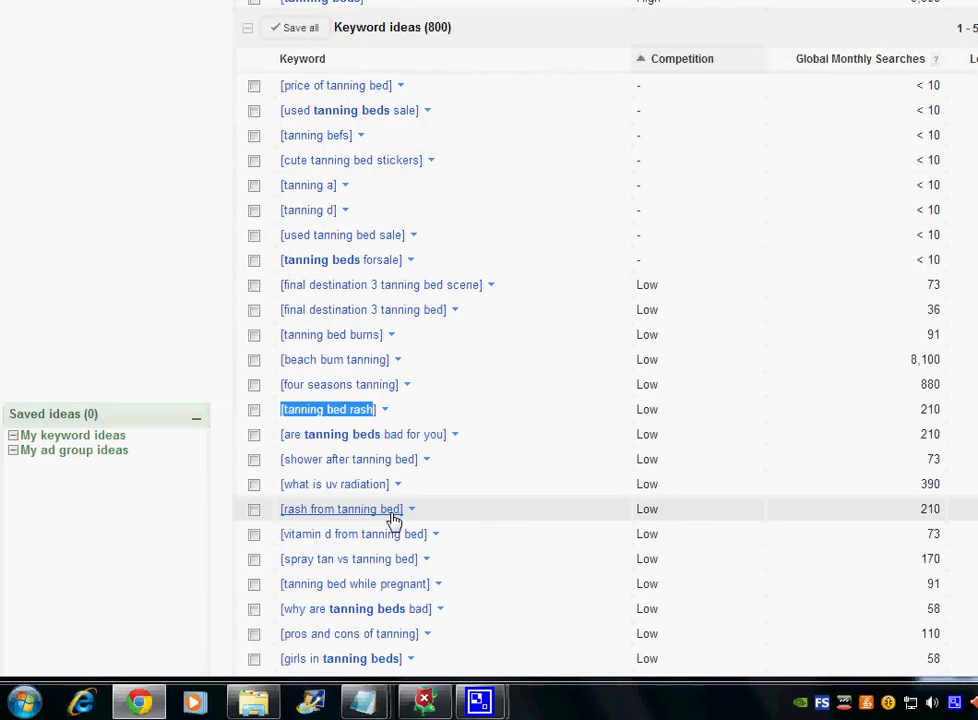
scroll(390, 590, down, 1)
click(273, 26)
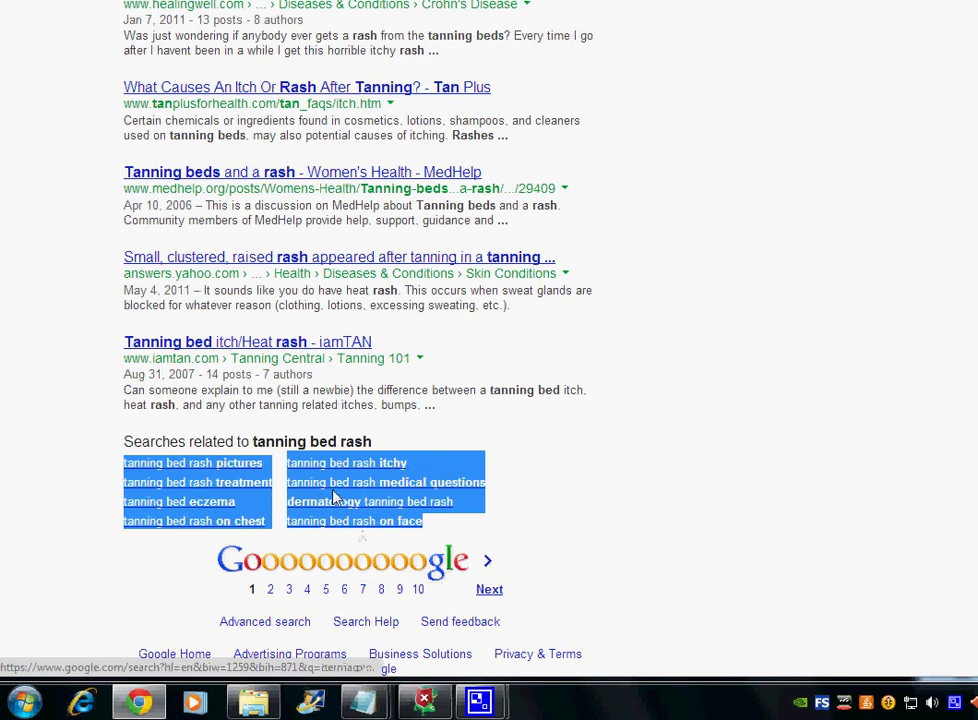
scroll(300, 240, up, 5)
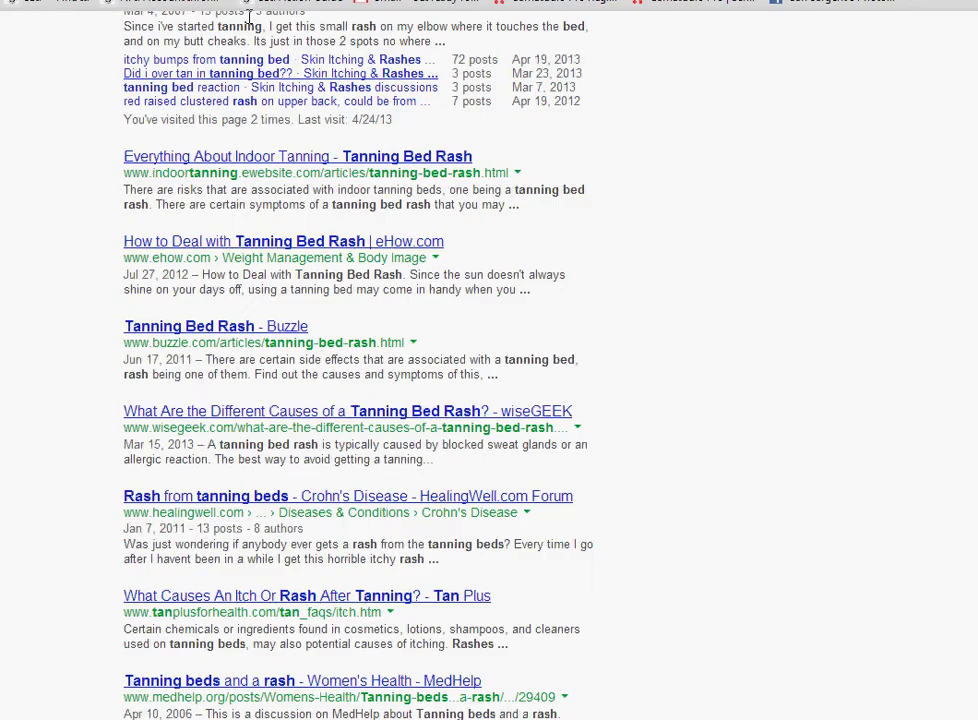
scroll(249, 18, up, 3)
click(200, 191)
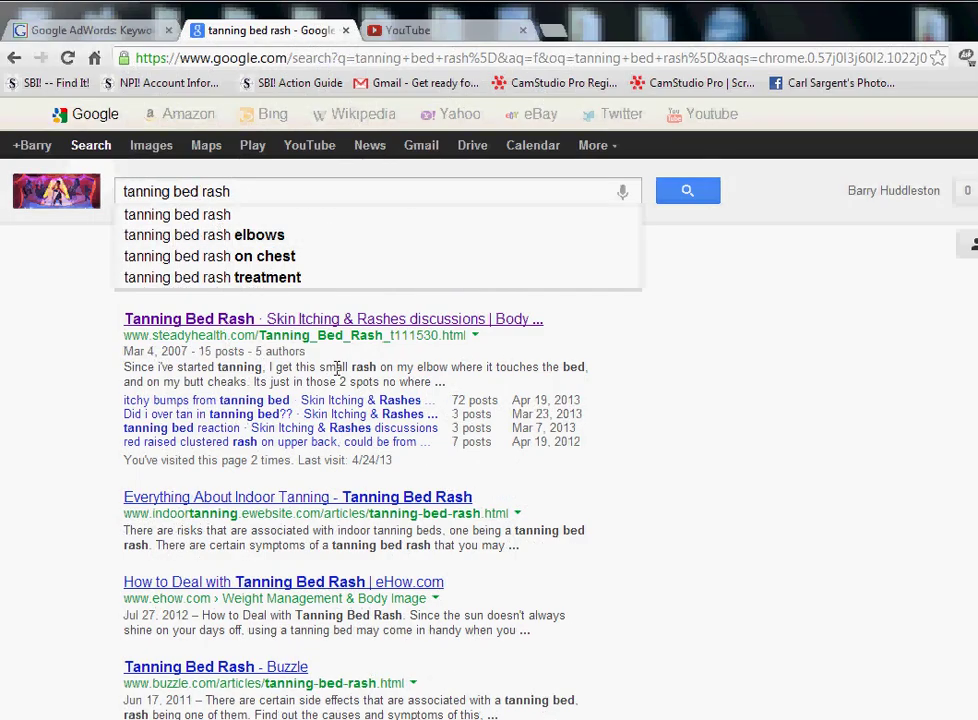
scroll(330, 370, down, 10)
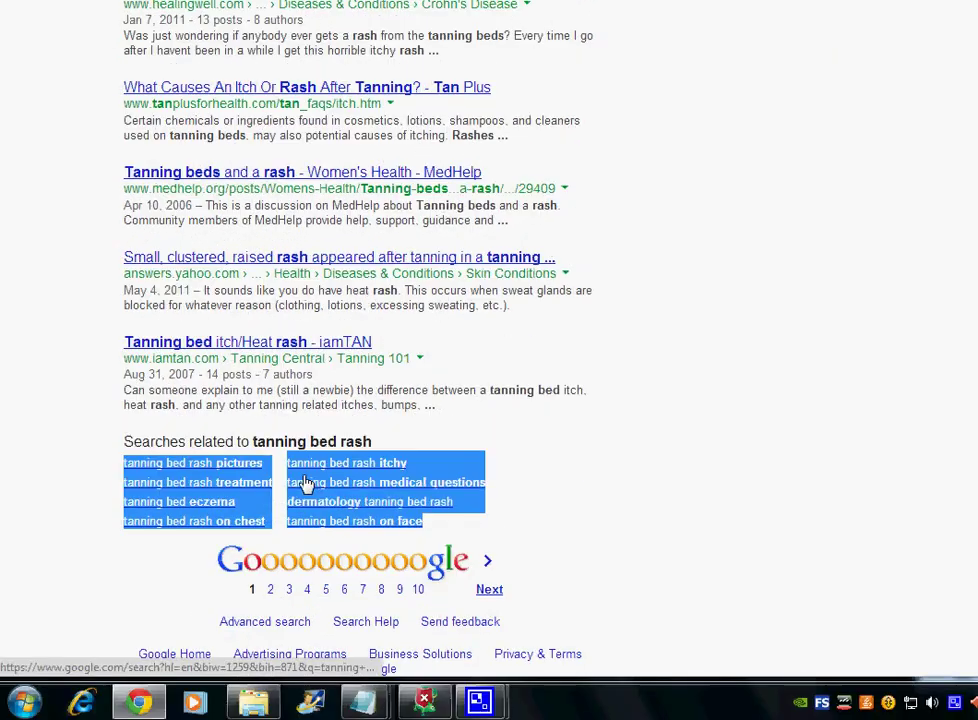
scroll(305, 489, up, 6)
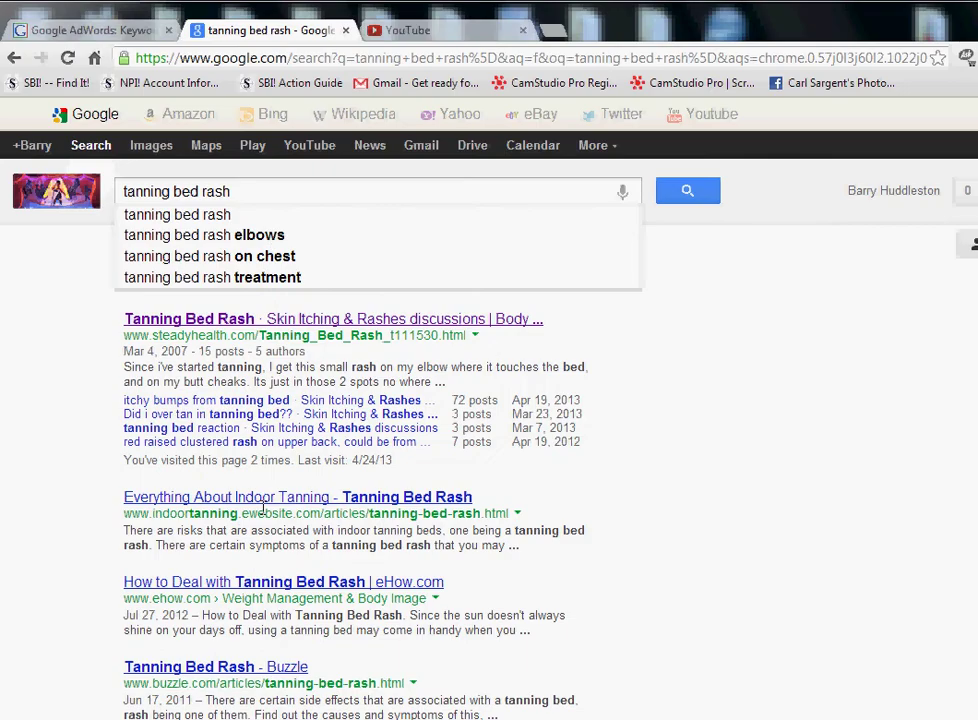
scroll(158, 180, down, 8)
triple_click(157, 475)
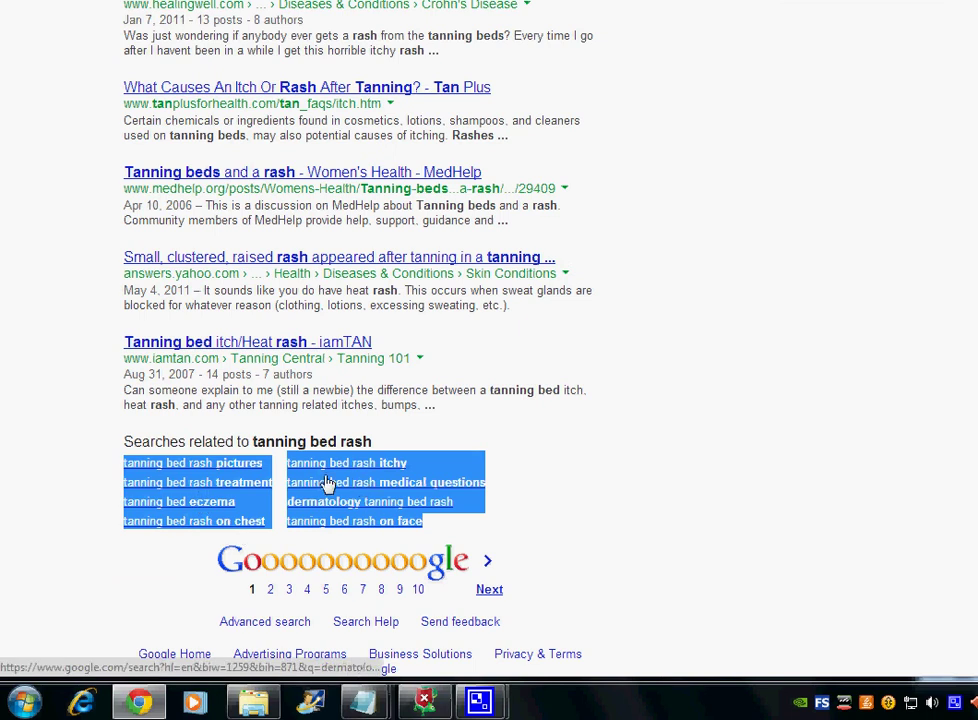
scroll(465, 464, up, 6)
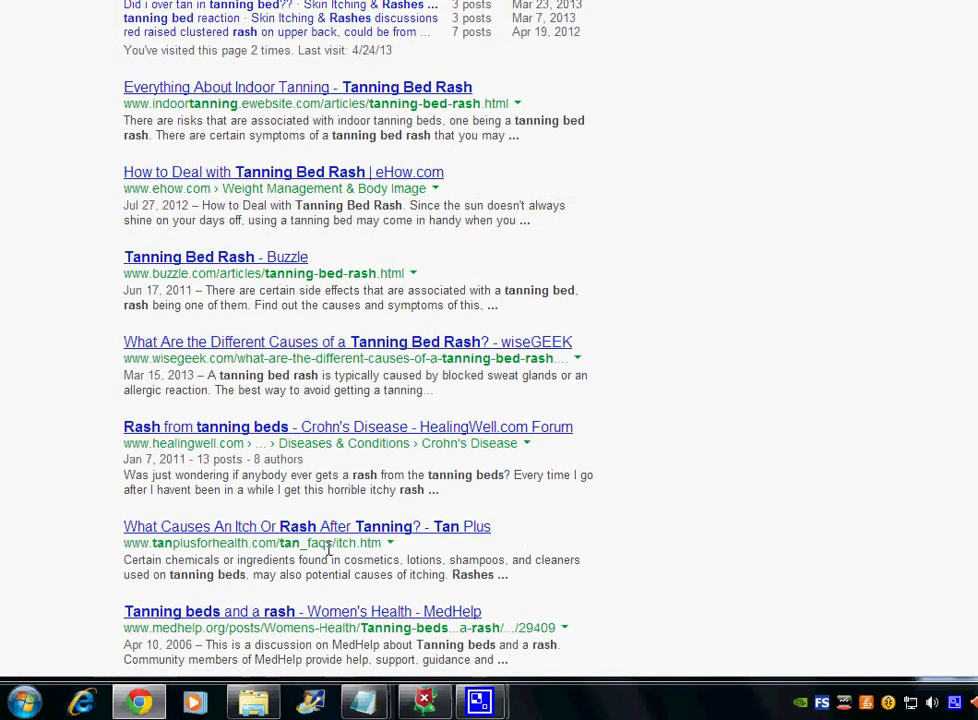
scroll(370, 520, down, 4)
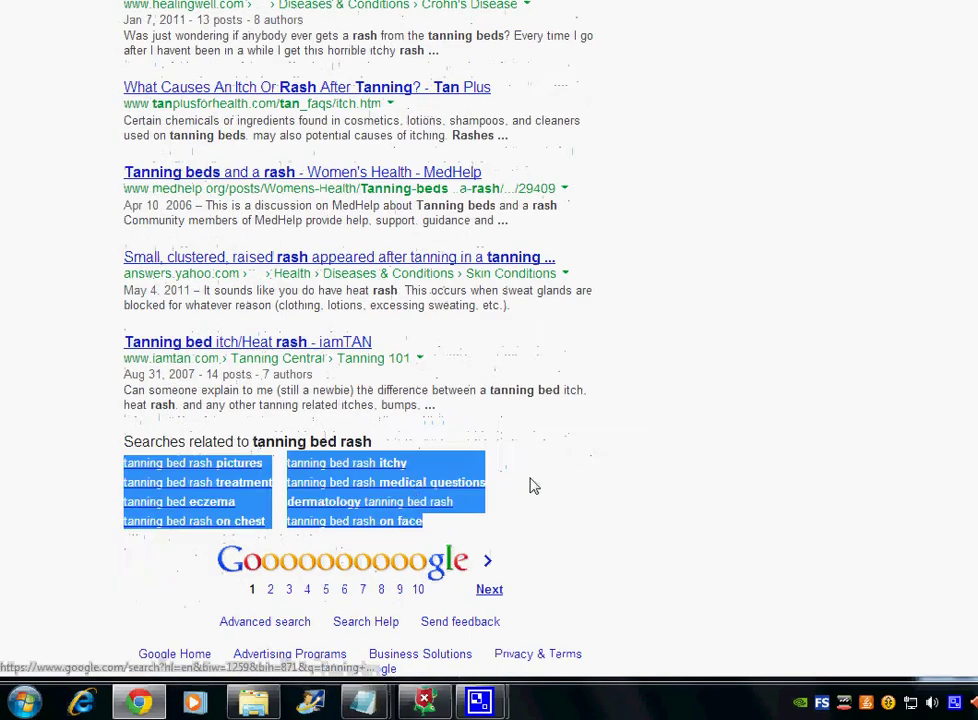
click(534, 486)
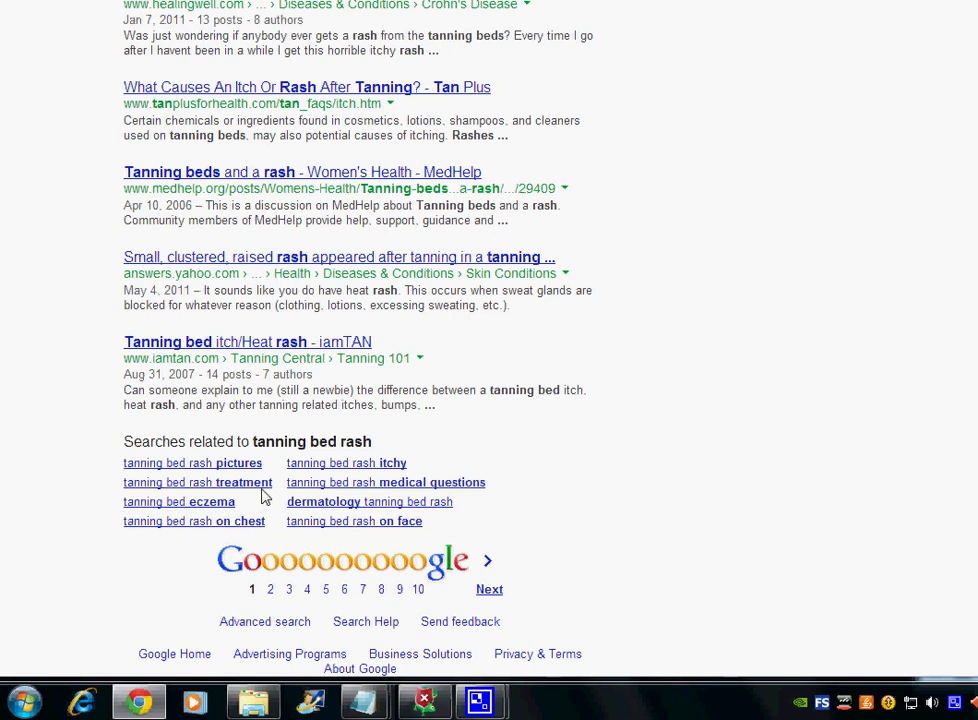
scroll(641, 477, up, 1)
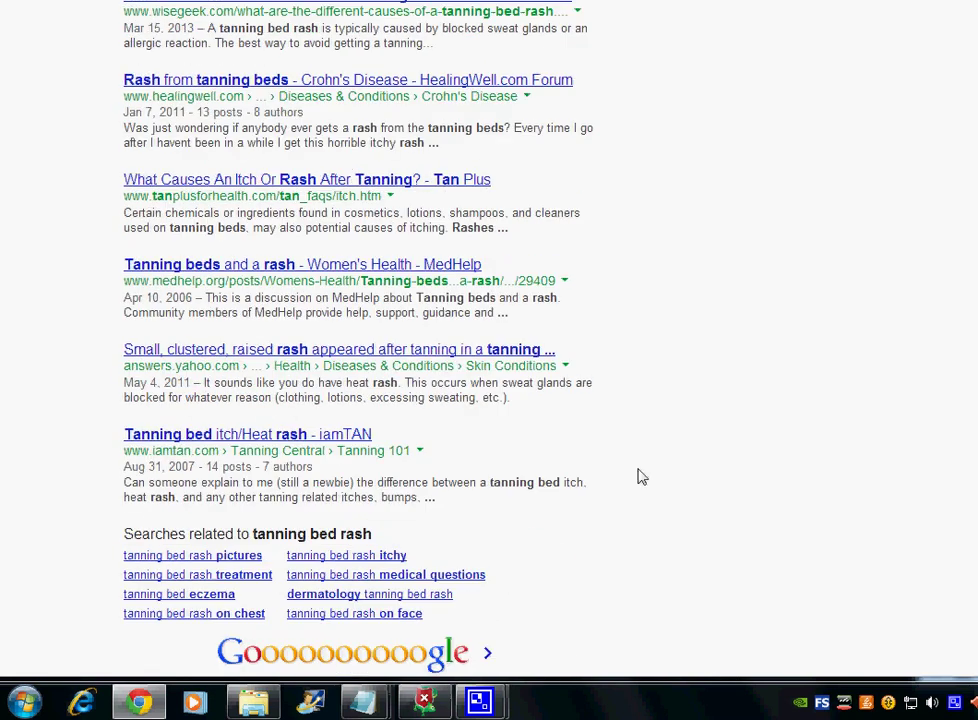
scroll(641, 477, up, 4)
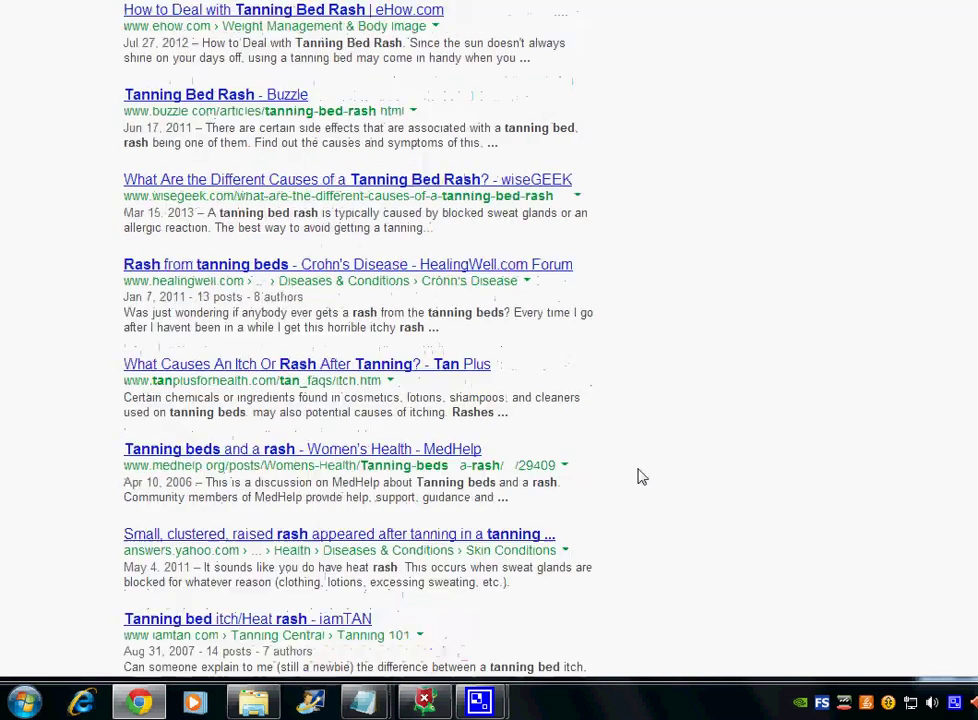
scroll(641, 477, down, 4)
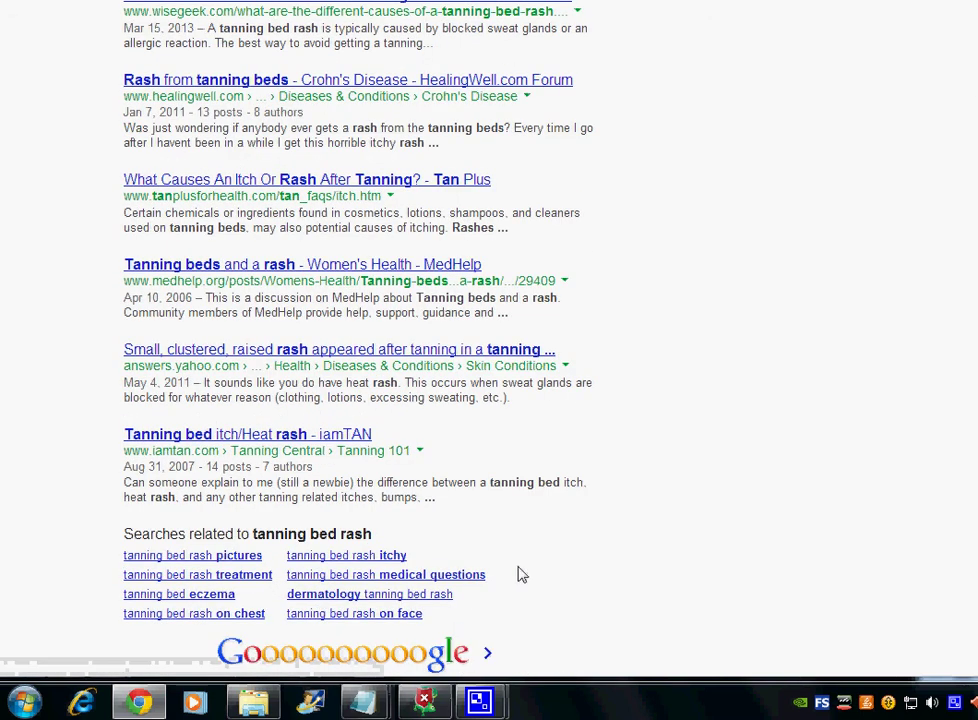
scroll(519, 576, up, 5)
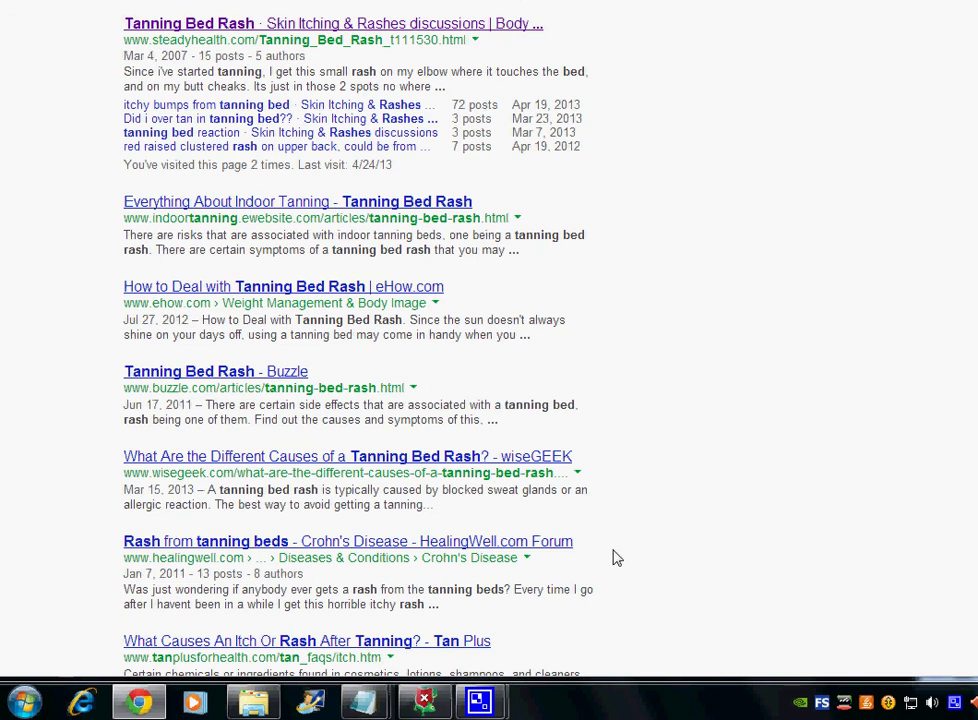